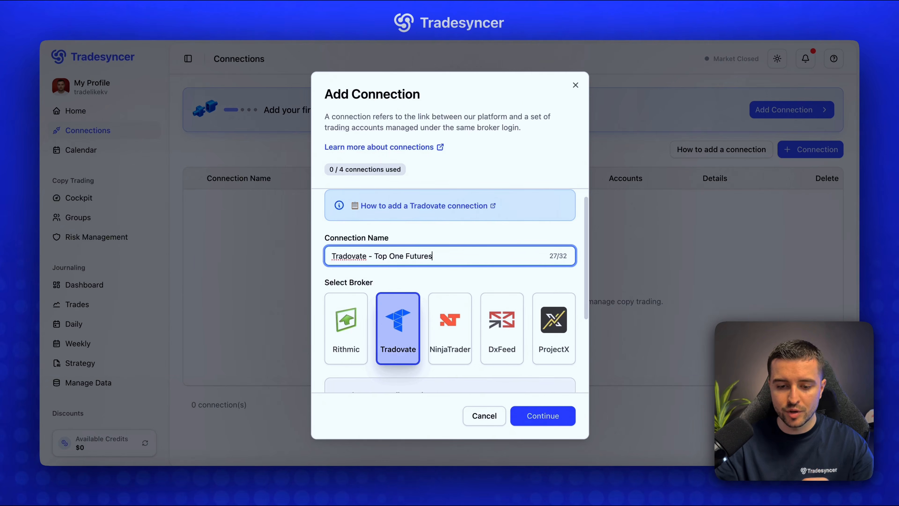
# Keep the Demo environment for the Tradovate - Top One Futures connection, continue, and log in to Tradovate to authorize it.
pyautogui.scroll(-4, 436, 283)
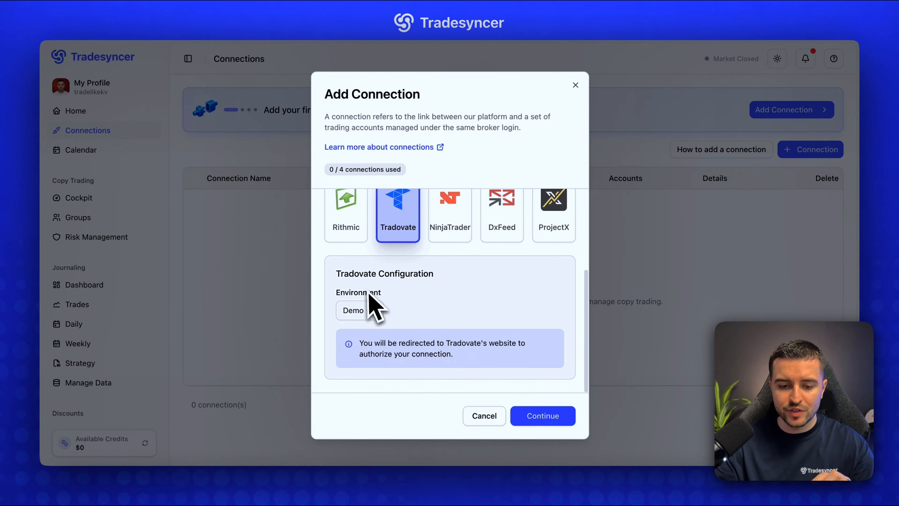
pyautogui.click(373, 310)
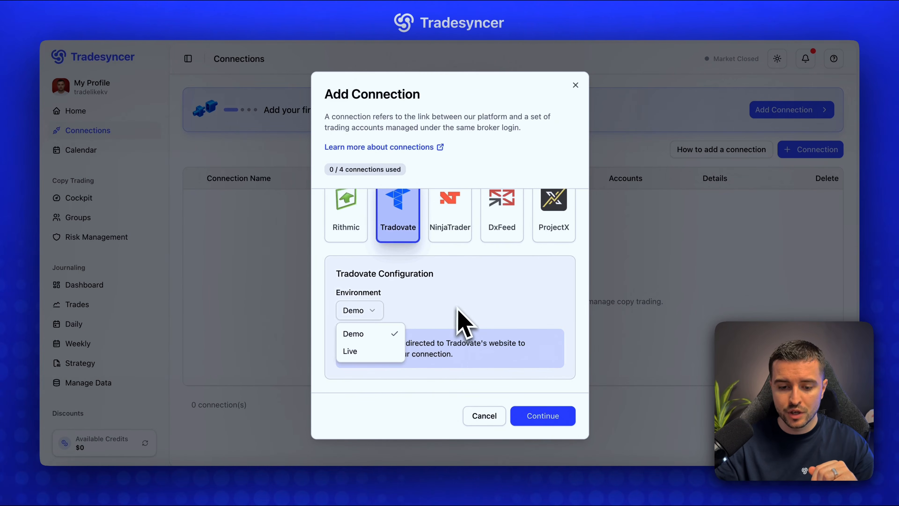
pyautogui.click(445, 319)
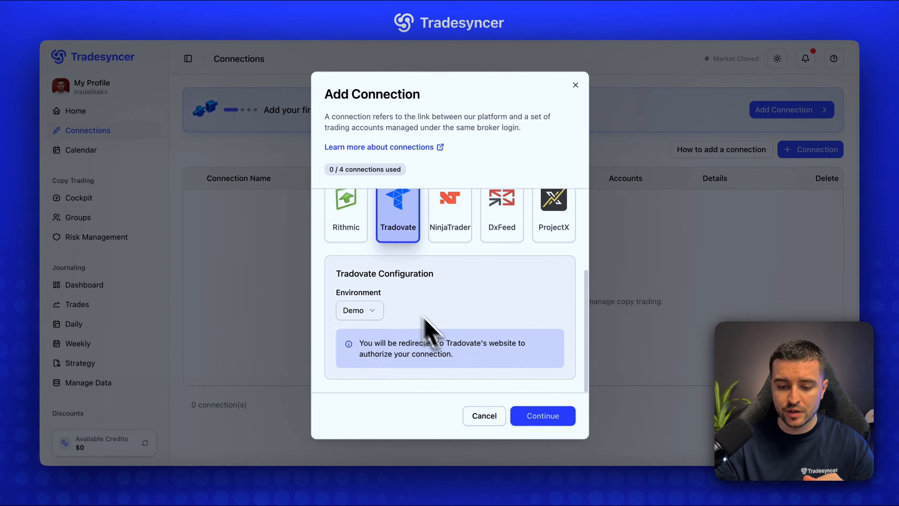
pyautogui.click(536, 416)
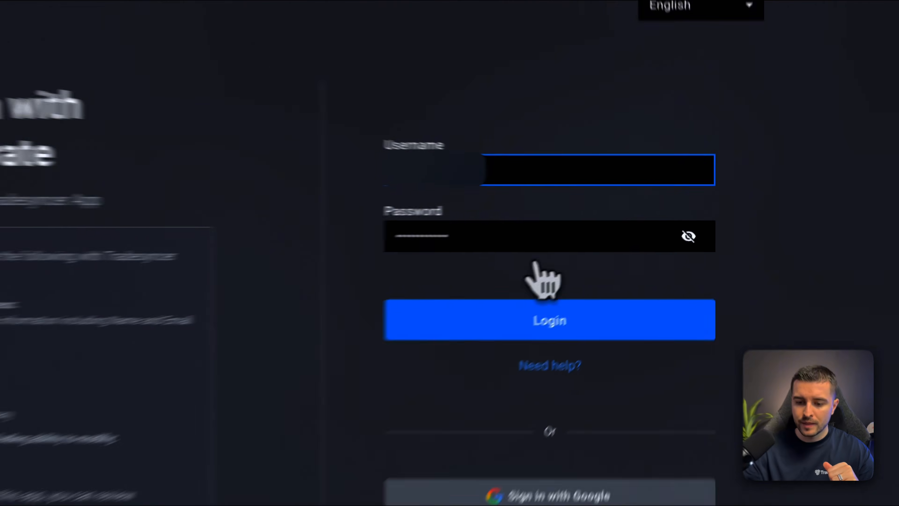
pyautogui.click(611, 292)
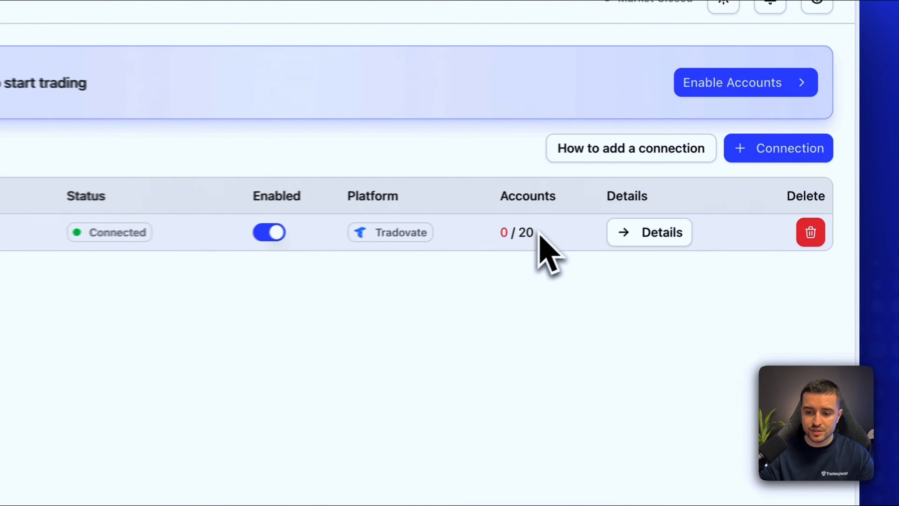
# Activate the first account of the Tradovate - Top One Futures connection and return to the connections list.
pyautogui.moveTo(668, 200); pyautogui.dragTo(649, 200)
pyautogui.click(503, 234)
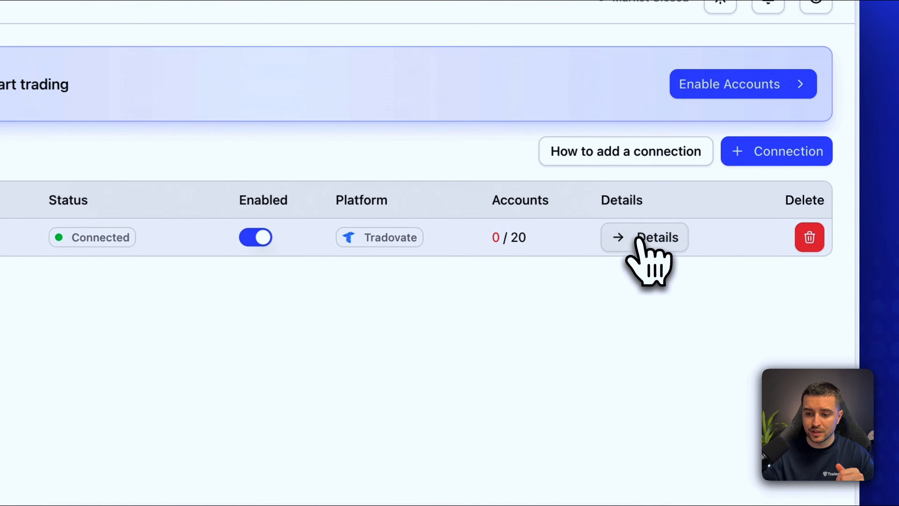
pyautogui.click(639, 240)
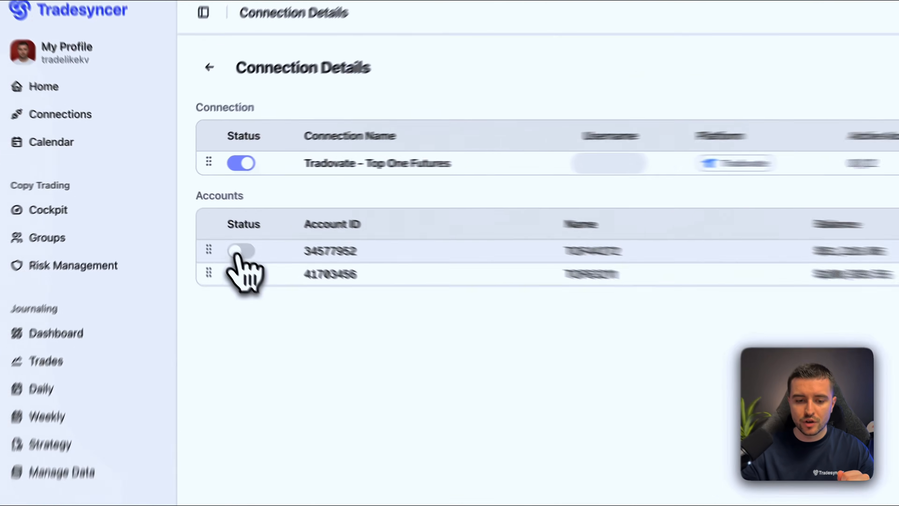
pyautogui.click(214, 227)
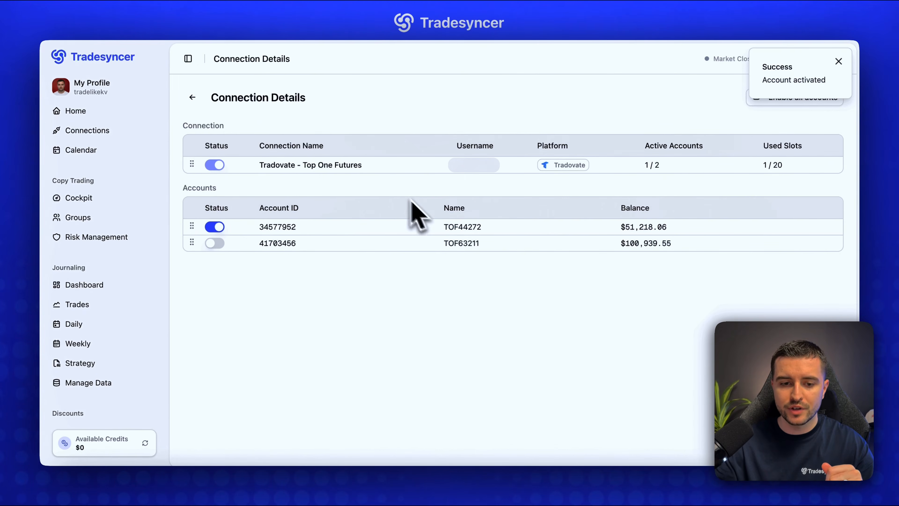
pyautogui.click(193, 98)
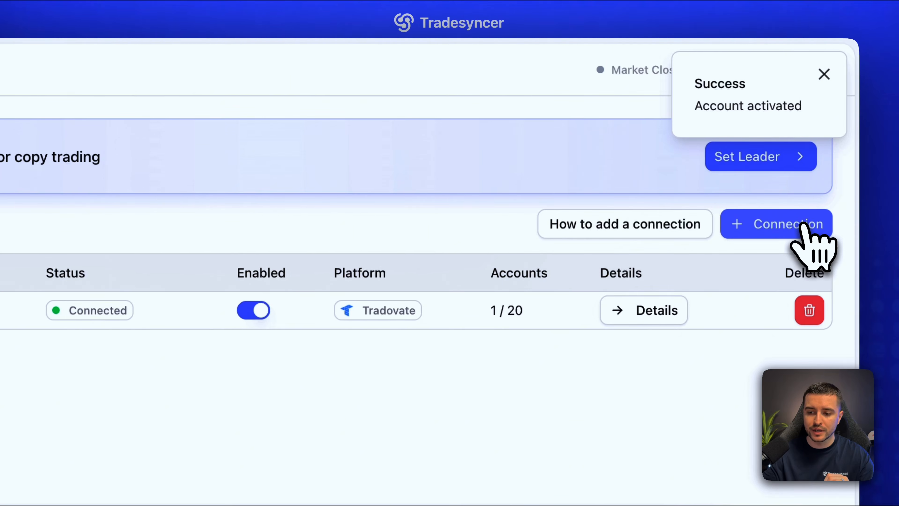
# Start a new connection with Rithmic as the broker and name it "Rithmic - Lucid Trading".
pyautogui.click(801, 228)
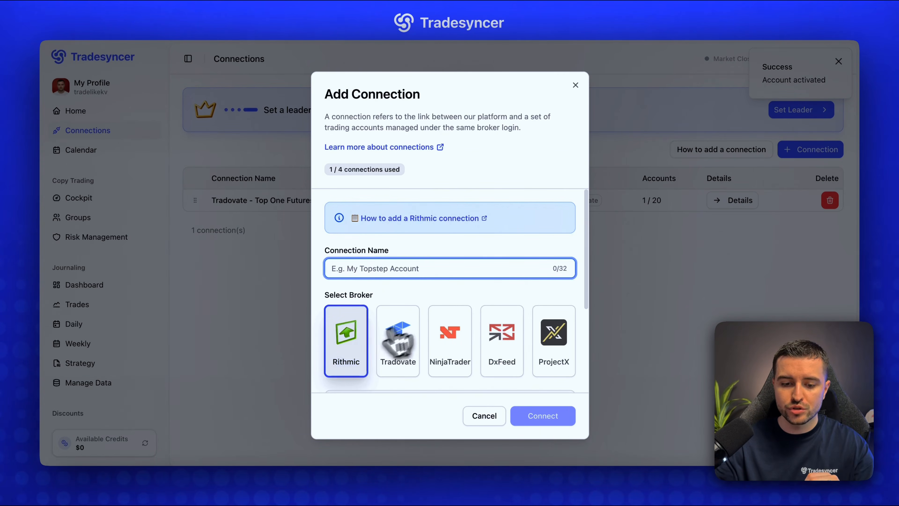
pyautogui.click(357, 361)
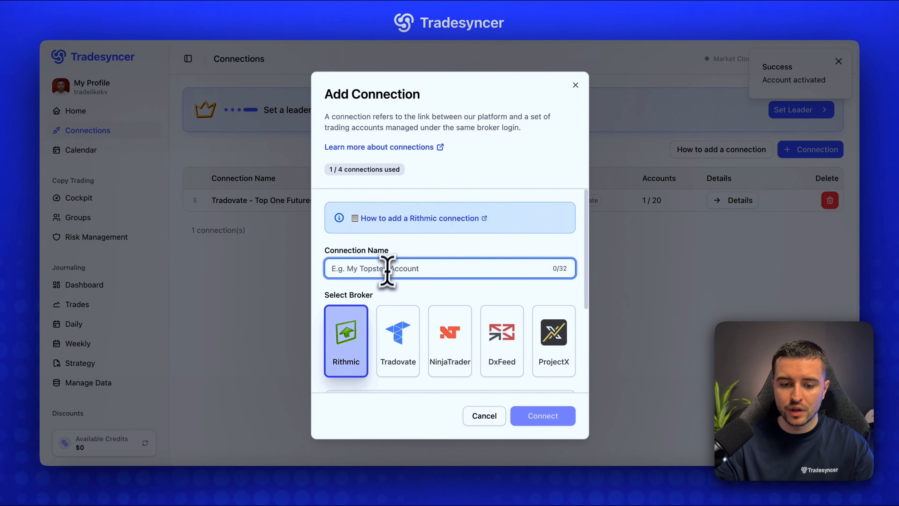
pyautogui.click(389, 268)
pyautogui.write('Rithmi')
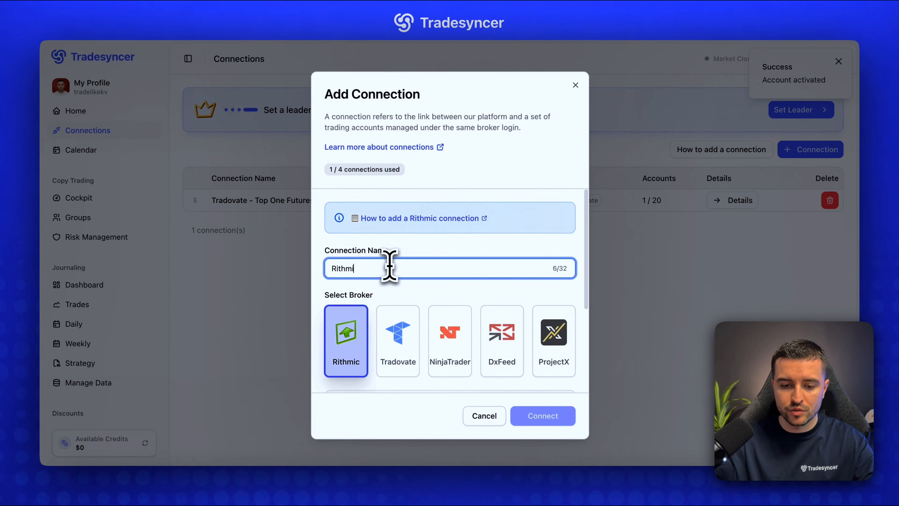
pyautogui.write('c - ')
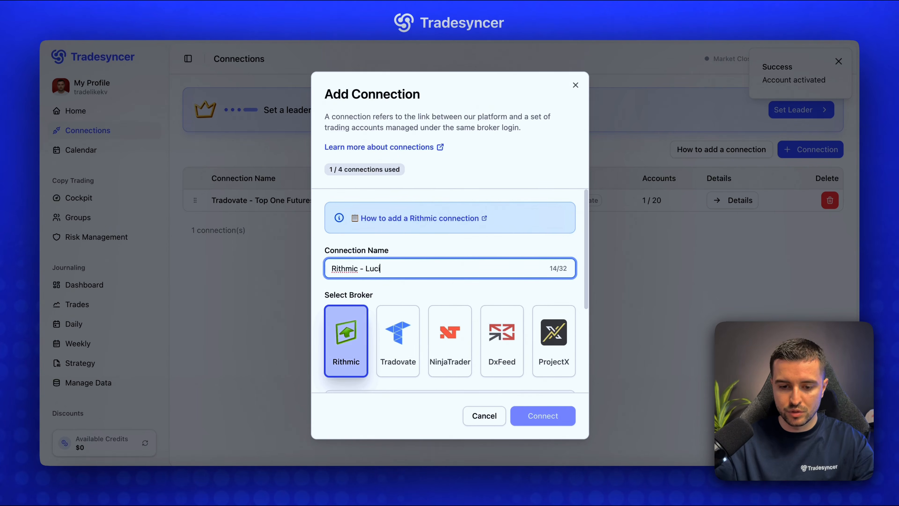
pyautogui.write('Lucid Trading')
# Set the broker in the Rithmic credentials to LucidTrading.
pyautogui.scroll(-5, 397, 311)
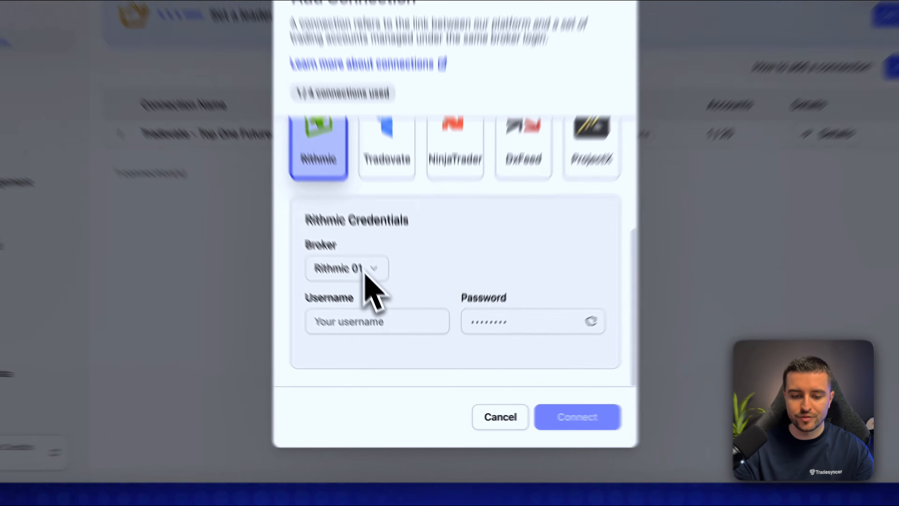
pyautogui.click(382, 306)
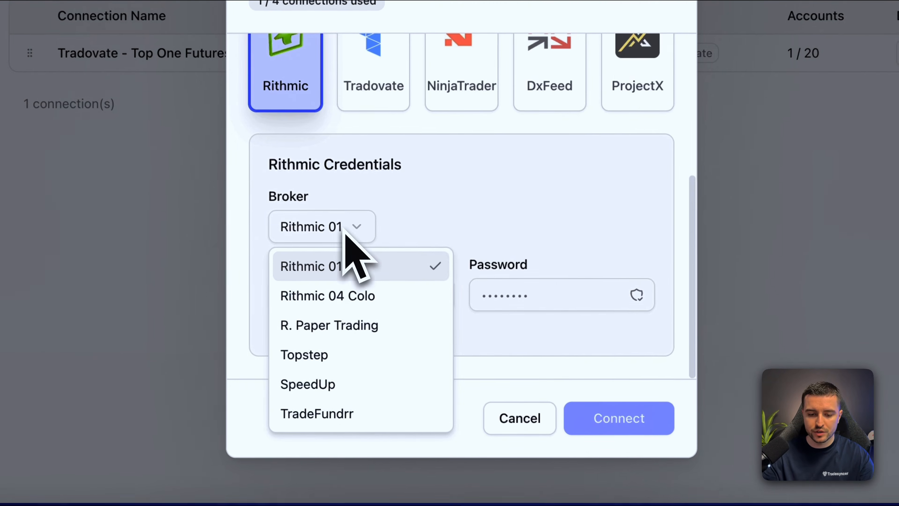
pyautogui.scroll(-2, 388, 331)
pyautogui.scroll(-8, 368, 301)
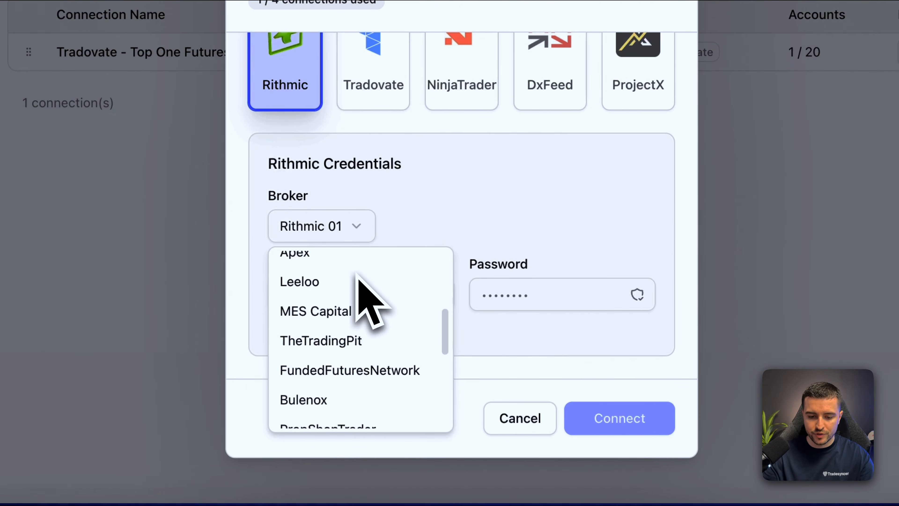
pyautogui.scroll(-4, 361, 340)
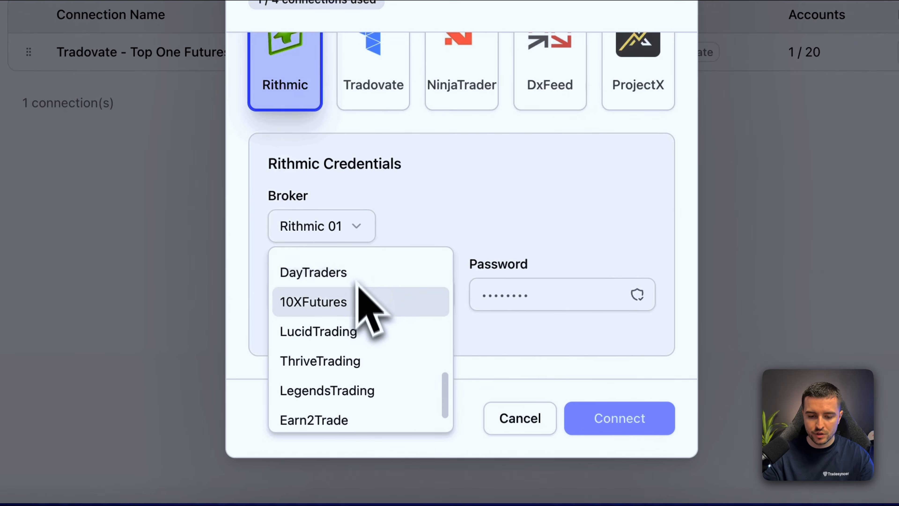
pyautogui.click(355, 332)
# Enter the Rithmic username and password and connect the Lucid Trading connection.
pyautogui.click(382, 300)
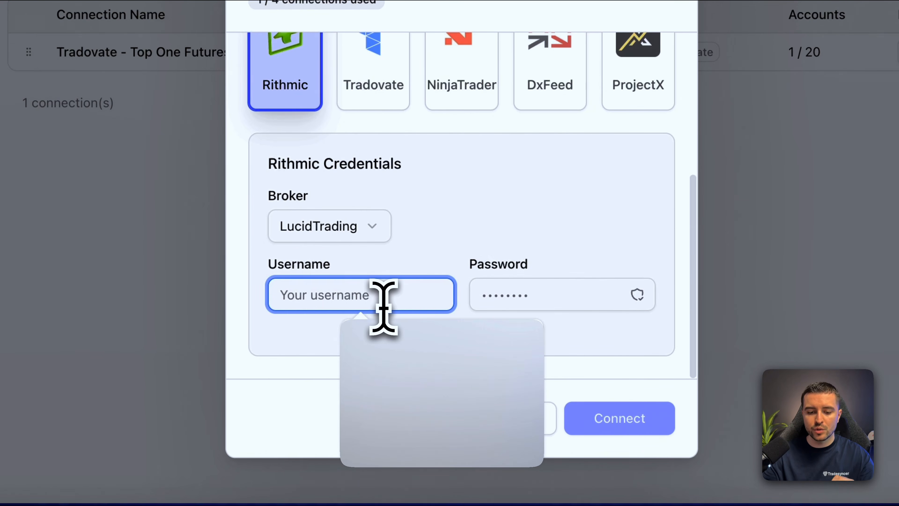
pyautogui.click(547, 293)
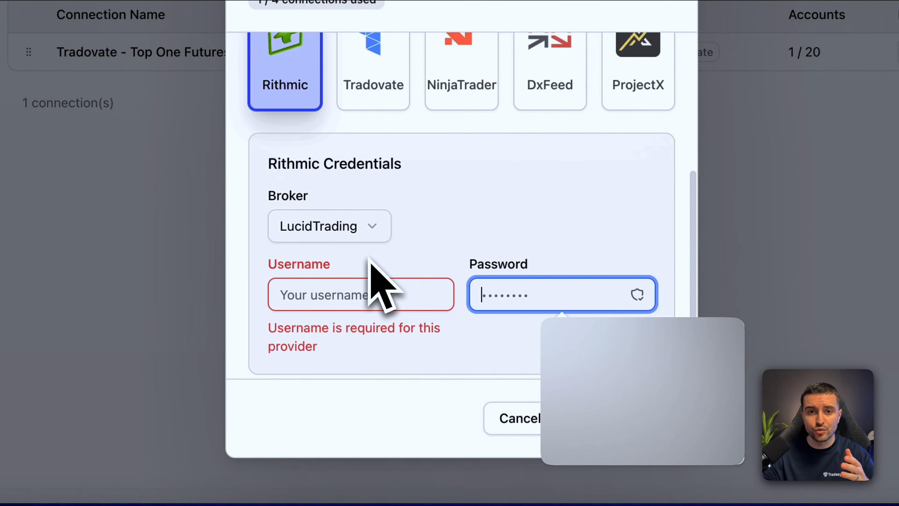
pyautogui.click(369, 260)
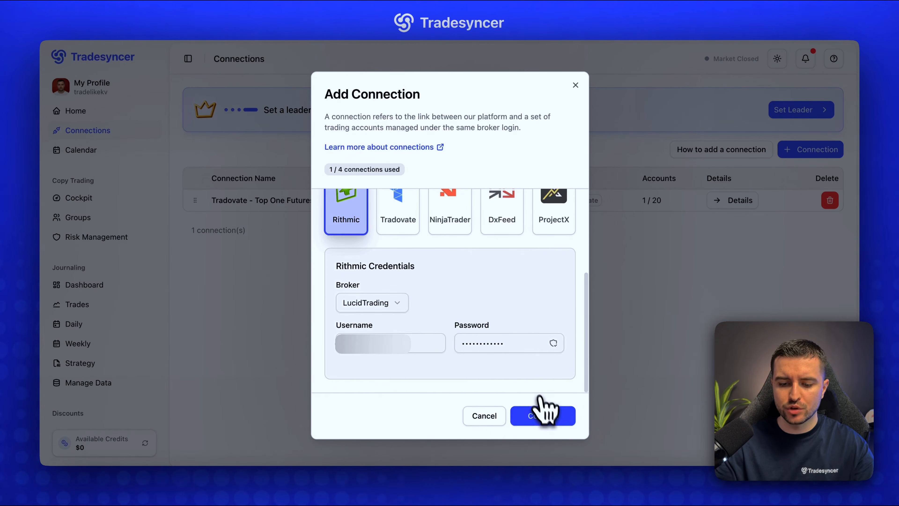
pyautogui.click(540, 417)
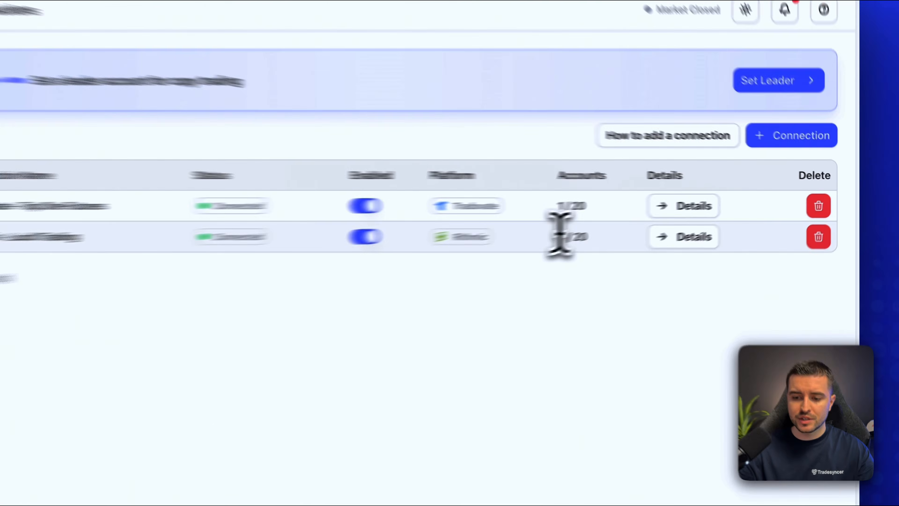
# Enable the account under the Rithmic - Lucid Trading connection and return to the connections list to check its active accounts.
pyautogui.moveTo(643, 221); pyautogui.dragTo(661, 221)
pyautogui.click(523, 245)
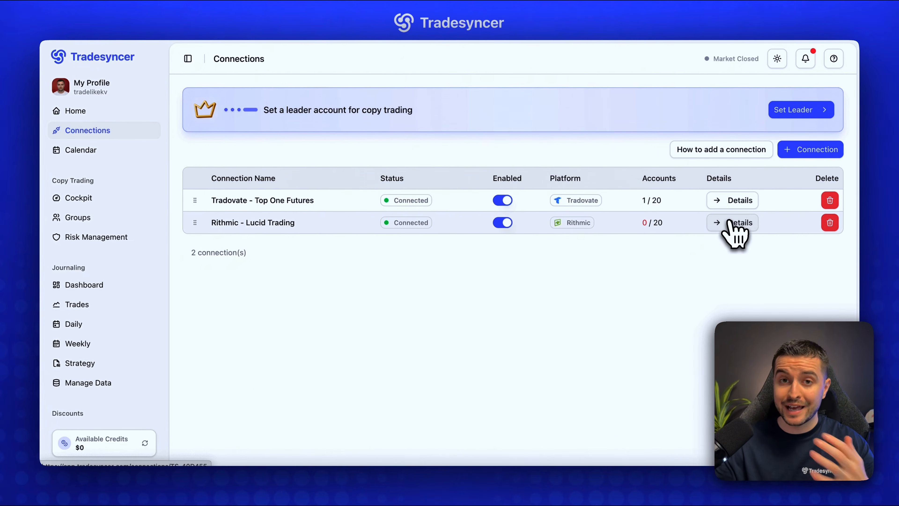
pyautogui.click(731, 223)
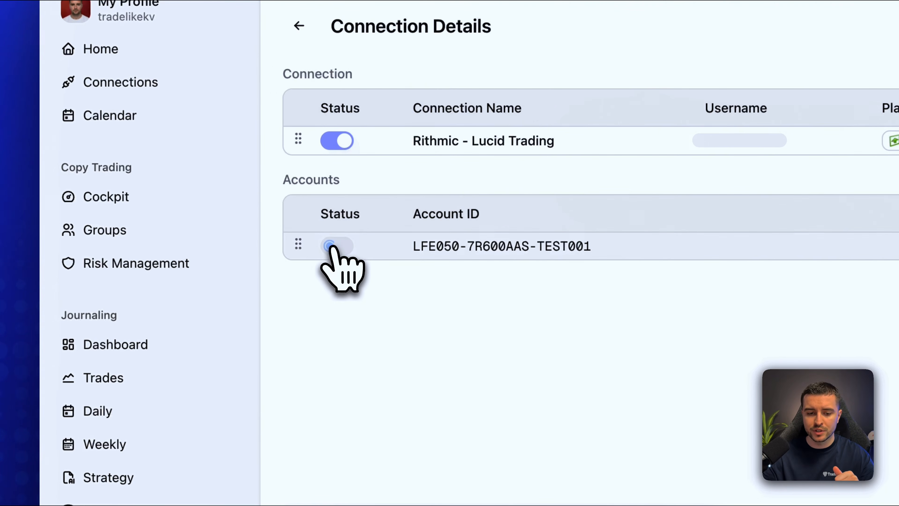
pyautogui.click(331, 246)
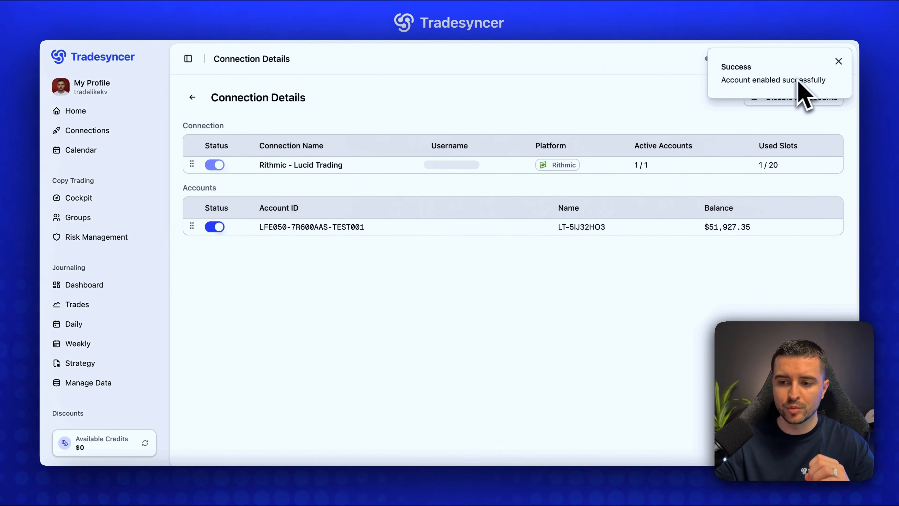
pyautogui.click(193, 96)
pyautogui.moveTo(642, 224); pyautogui.dragTo(663, 227)
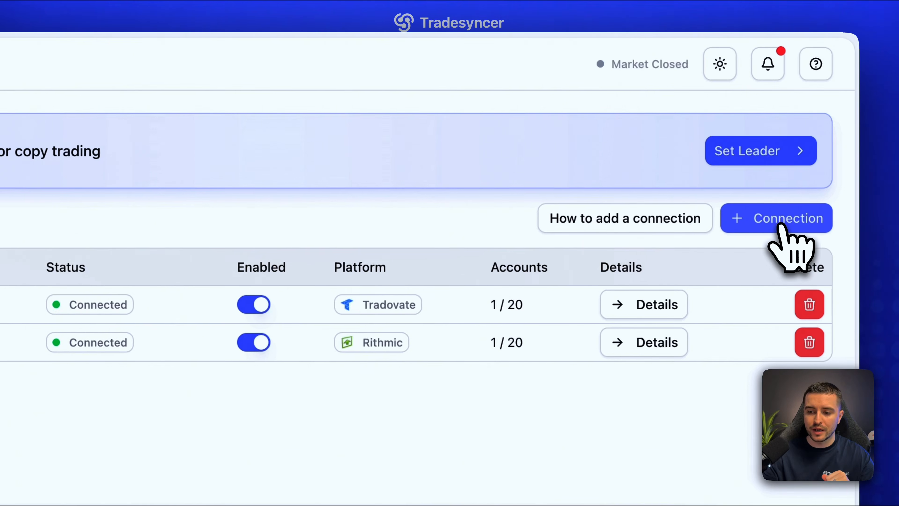
# Start a new connection with DxFeed as the broker and name it "DxFeed - My Funded Futures".
pyautogui.click(783, 227)
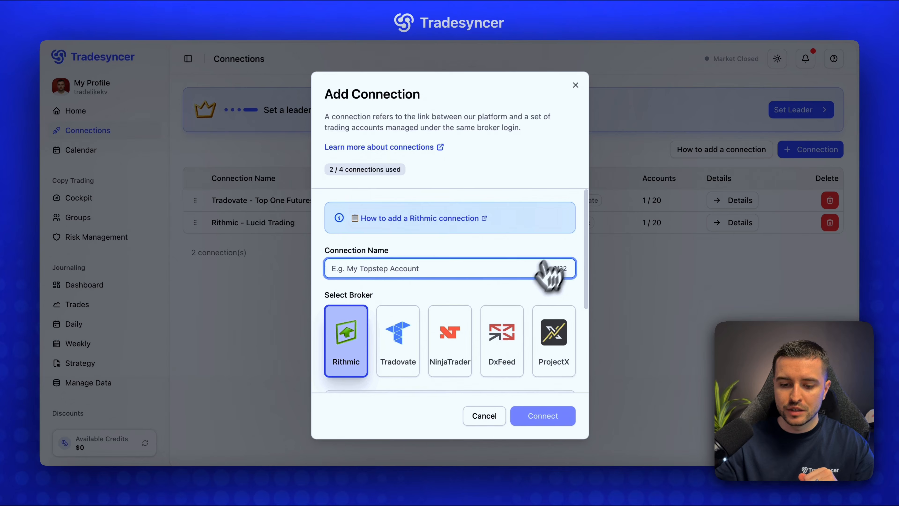
pyautogui.click(503, 343)
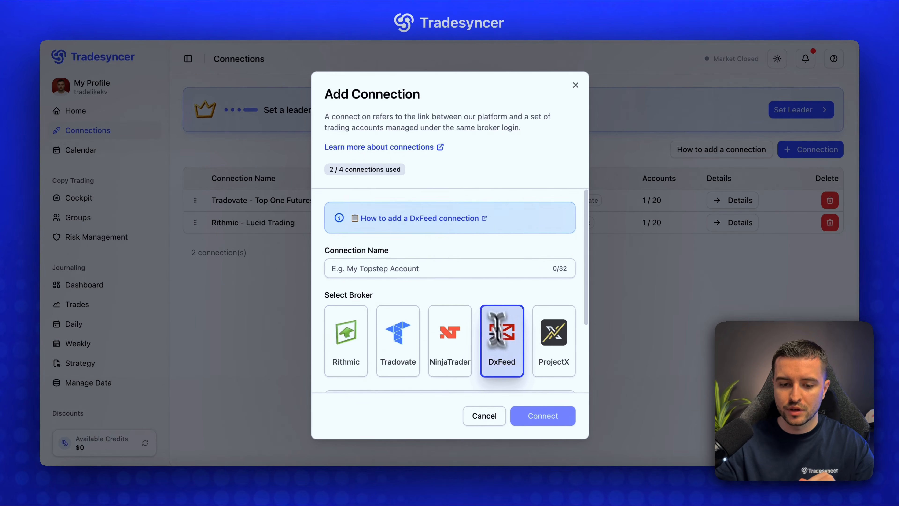
pyautogui.click(442, 267)
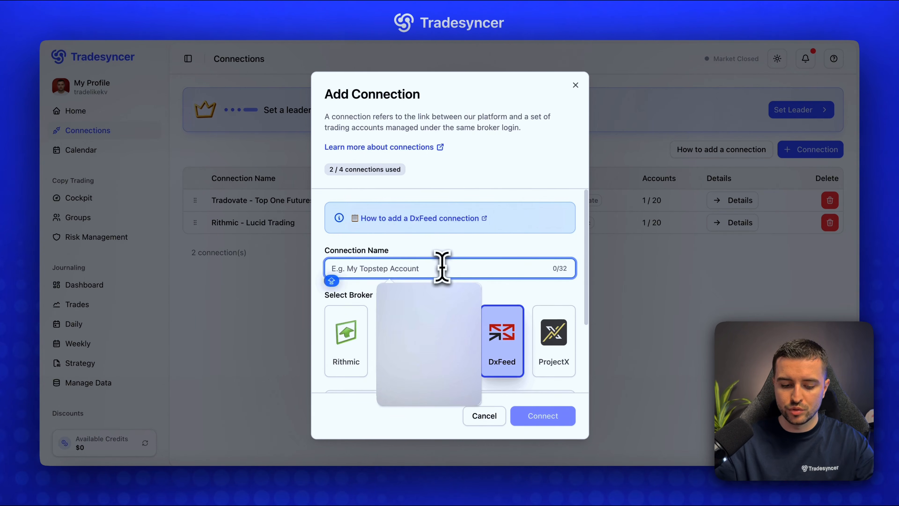
pyautogui.write('DxFeed - My Funded')
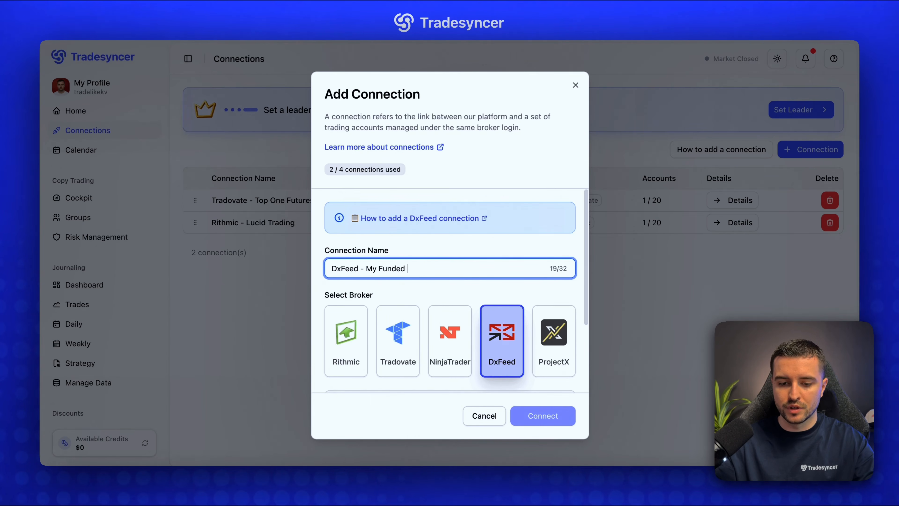
pyautogui.write('Futures')
# Fill in the DxFeed username and password and connect the My Funded Futures connection.
pyautogui.scroll(-3, 485, 312)
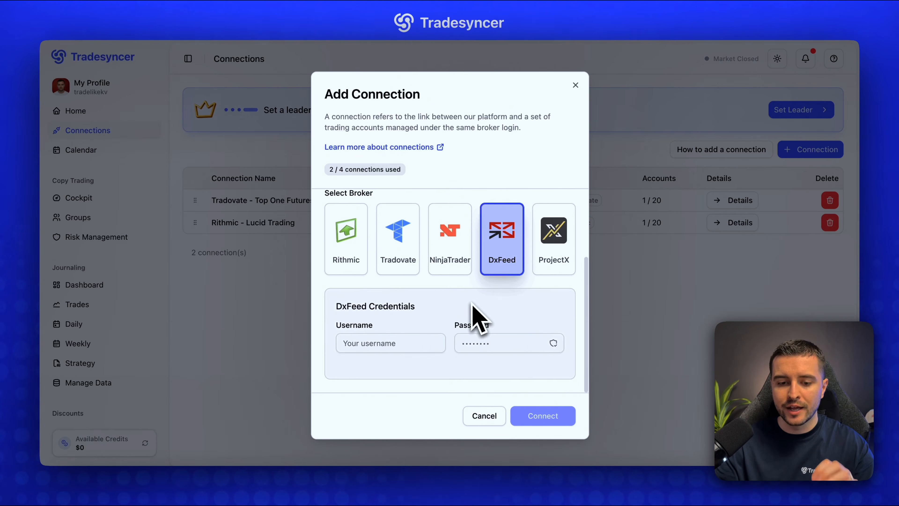
pyautogui.scroll(3, 473, 315)
pyautogui.scroll(-3, 444, 274)
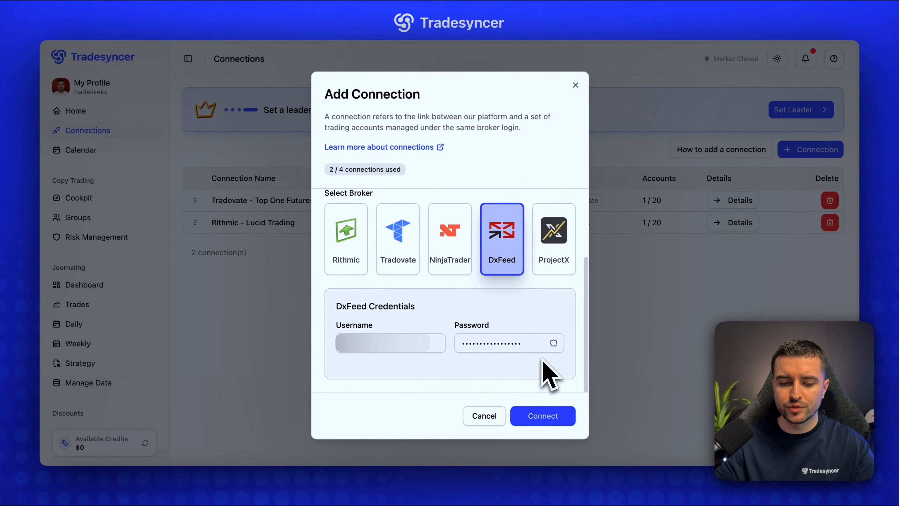
pyautogui.click(547, 416)
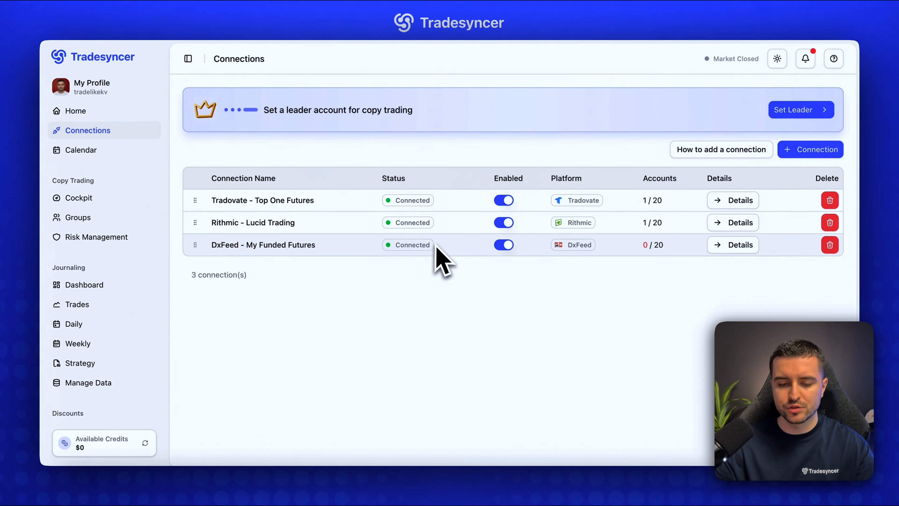
# Check the connection status and the number of active accounts for DxFeed - My Funded Futures.
pyautogui.moveTo(432, 245); pyautogui.dragTo(383, 248)
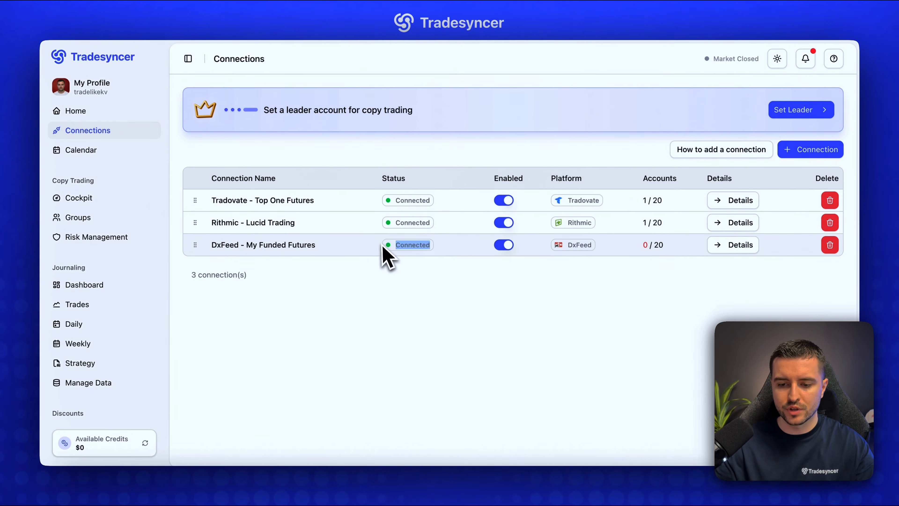
pyautogui.click(383, 248)
pyautogui.moveTo(665, 250); pyautogui.dragTo(651, 248)
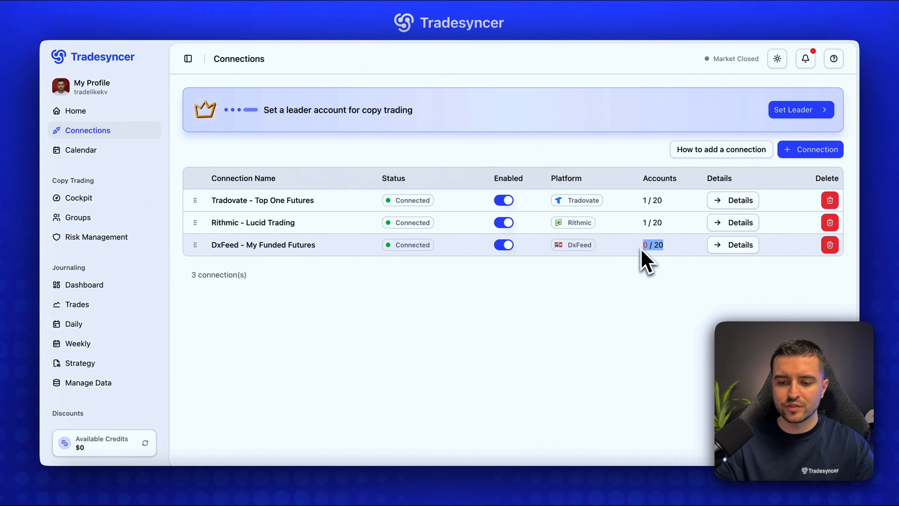
pyautogui.click(642, 250)
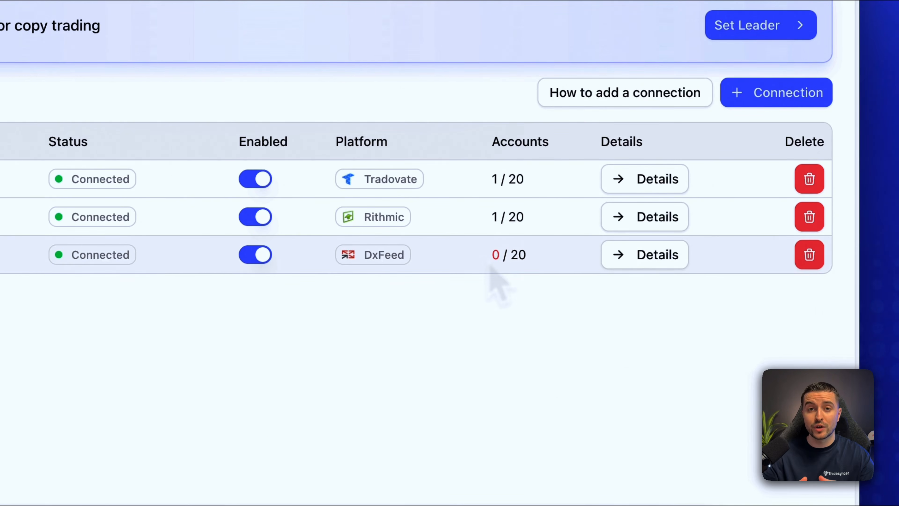
# Enable the account under the DxFeed - My Funded Futures connection and return to the connections list to check its active accounts.
pyautogui.tripleClick(523, 256)
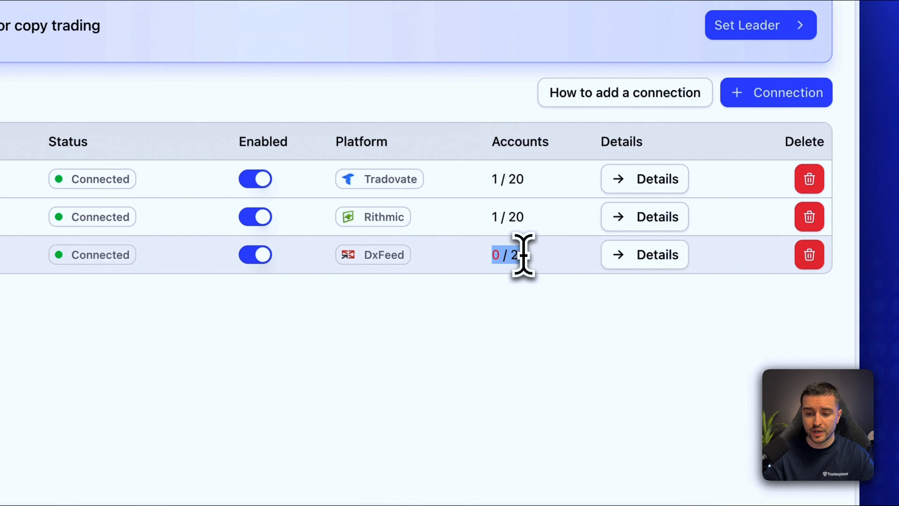
pyautogui.click(523, 255)
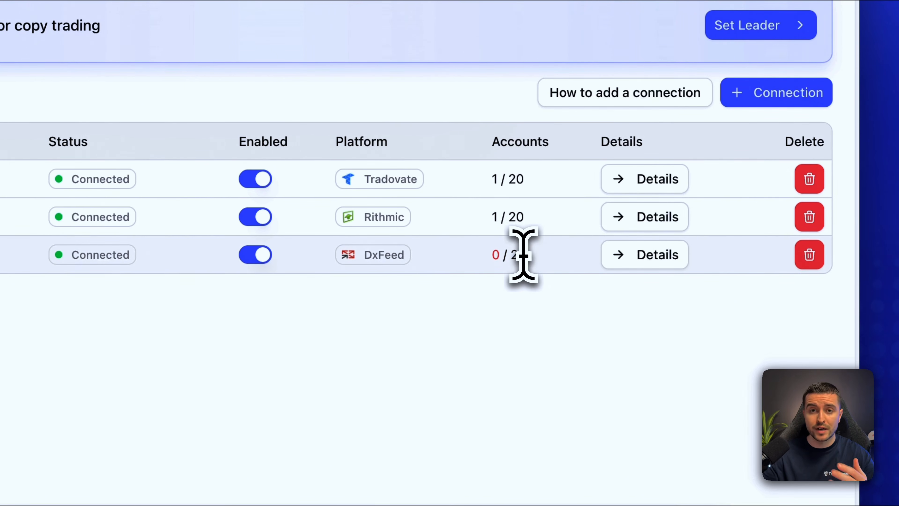
pyautogui.click(655, 256)
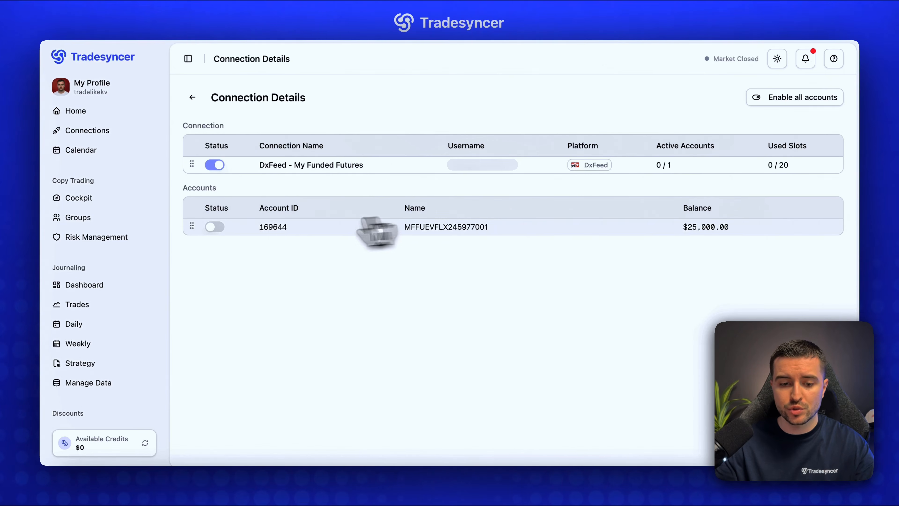
pyautogui.click(215, 227)
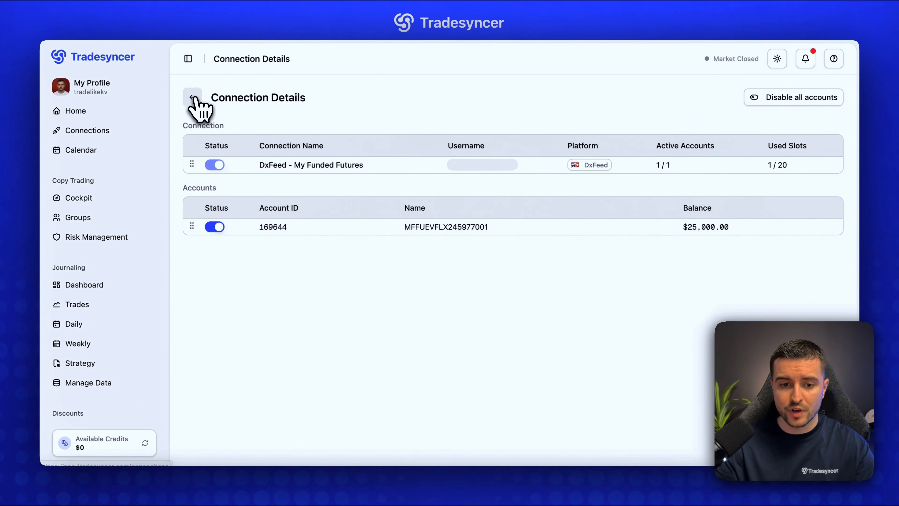
pyautogui.click(193, 97)
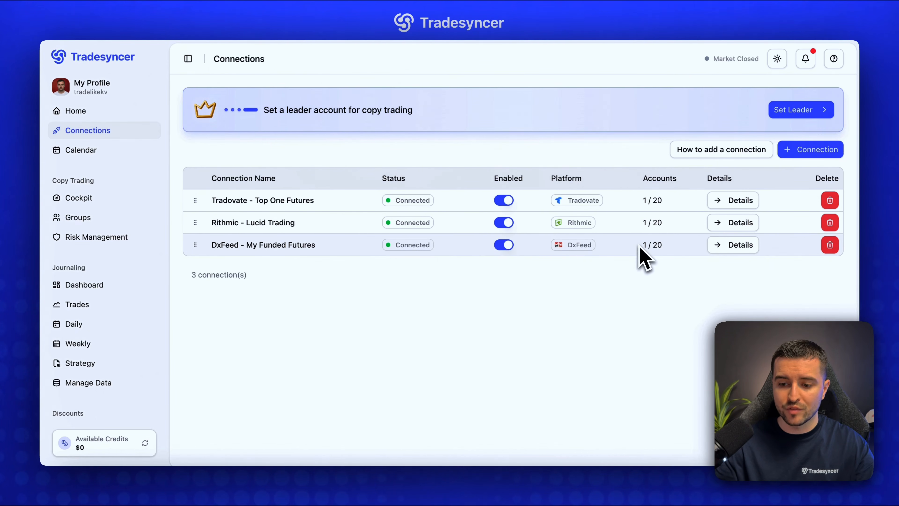
pyautogui.moveTo(639, 245); pyautogui.dragTo(661, 247)
pyautogui.click(660, 248)
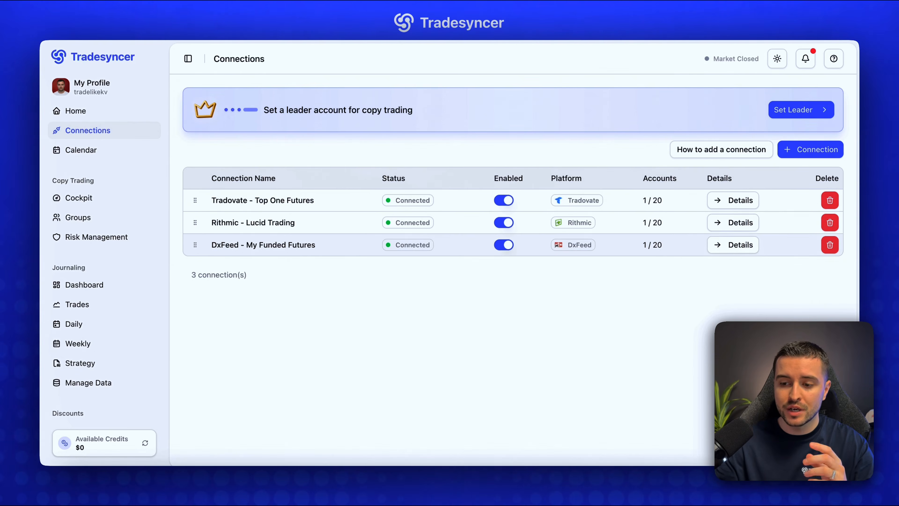
# Start a new connection with ProjectX as the broker and name it "ProjectX - Topstep".
pyautogui.click(795, 150)
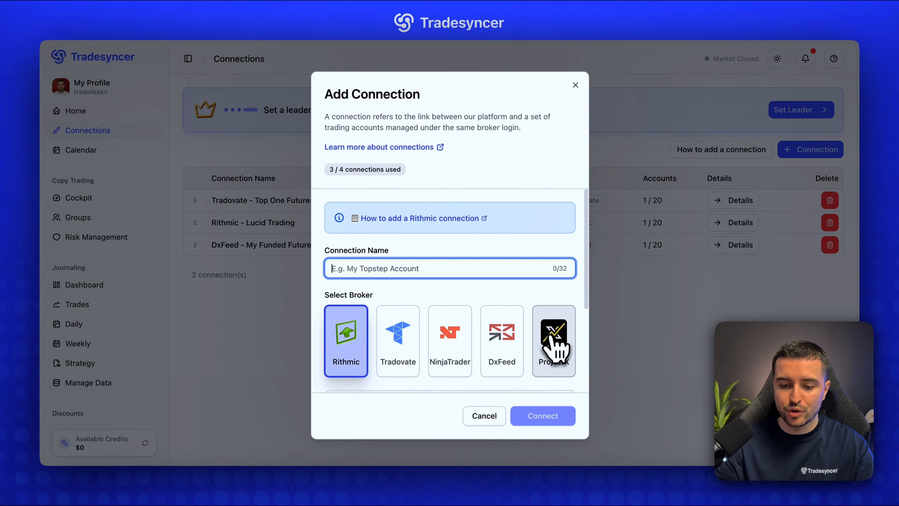
pyautogui.click(554, 346)
pyautogui.click(438, 270)
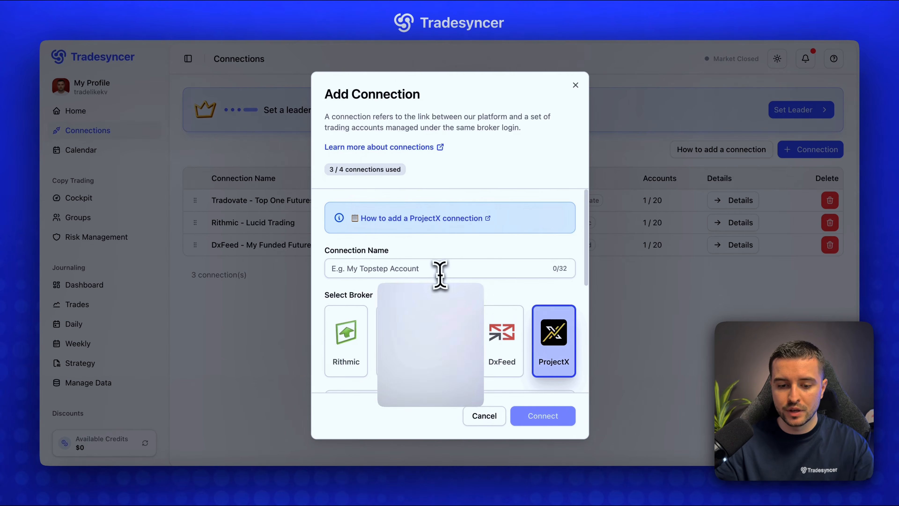
pyautogui.write('To')
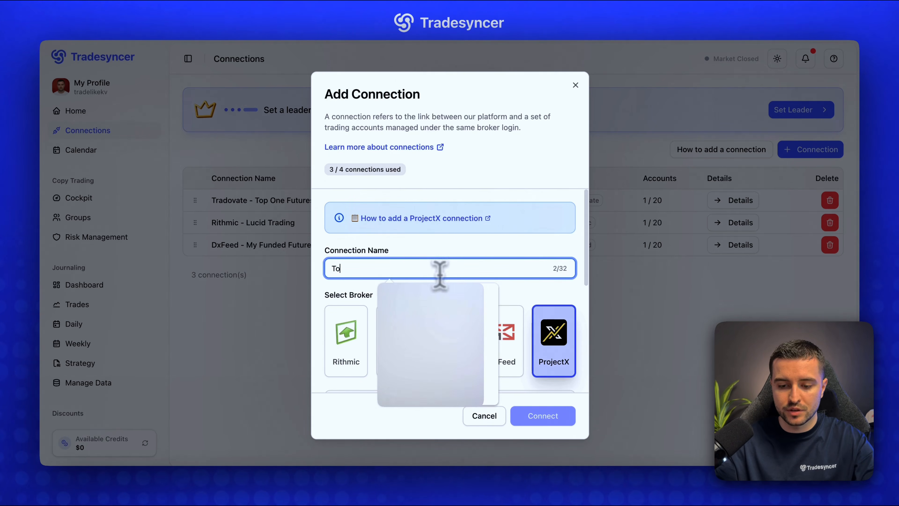
pyautogui.write('rojectX')
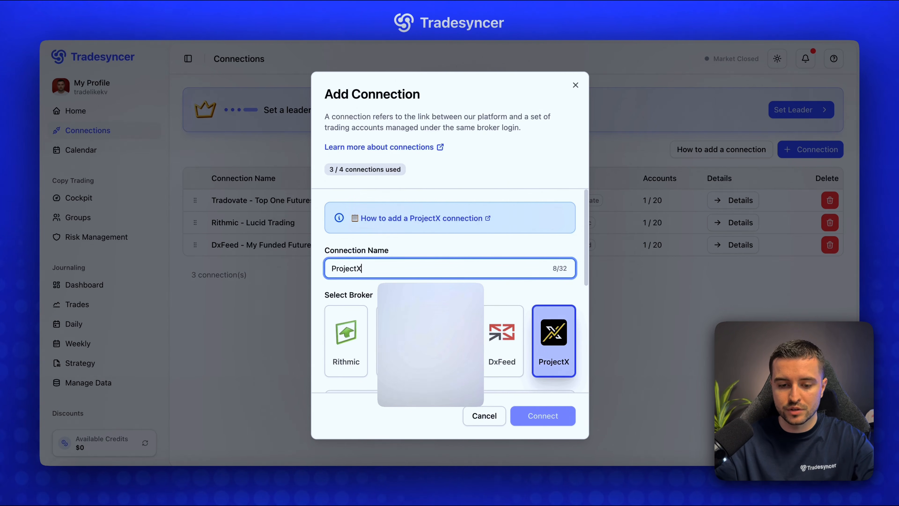
pyautogui.write(' - Topstep')
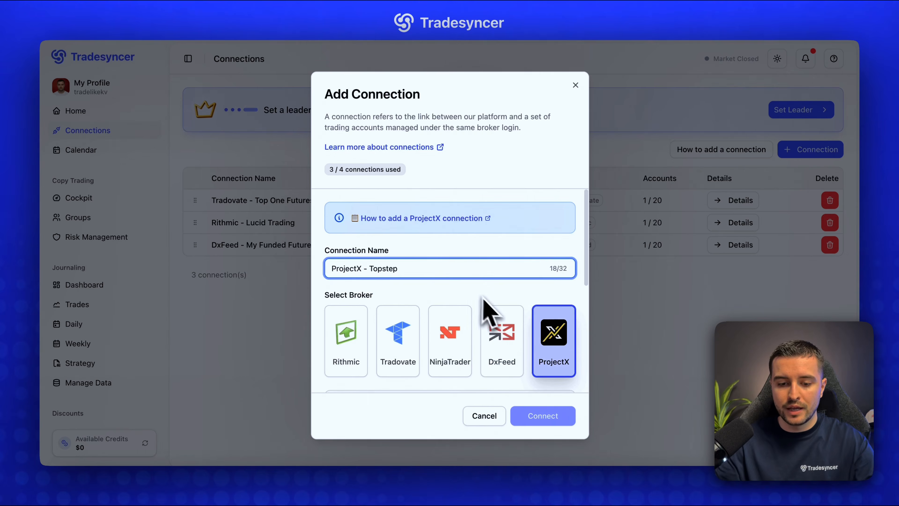
# Set the broker in the ProjectX configuration to TopstepX.
pyautogui.scroll(-4, 495, 315)
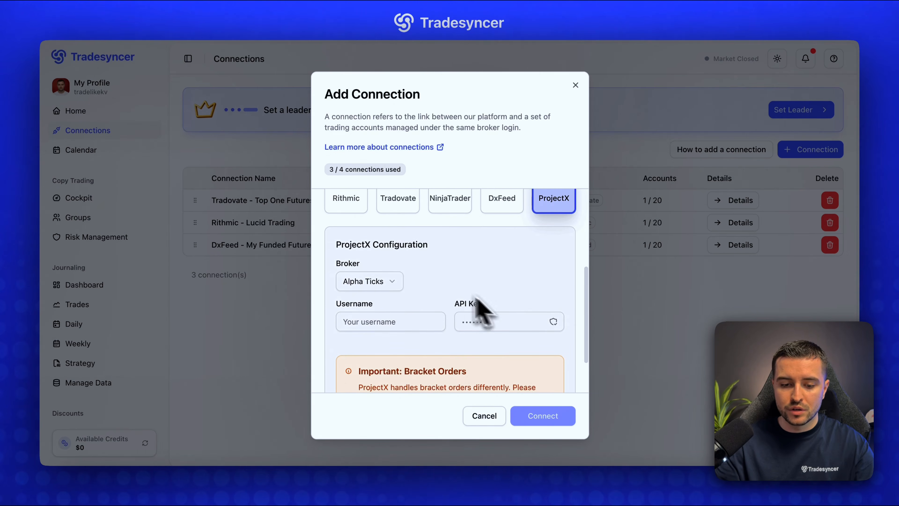
pyautogui.click(389, 306)
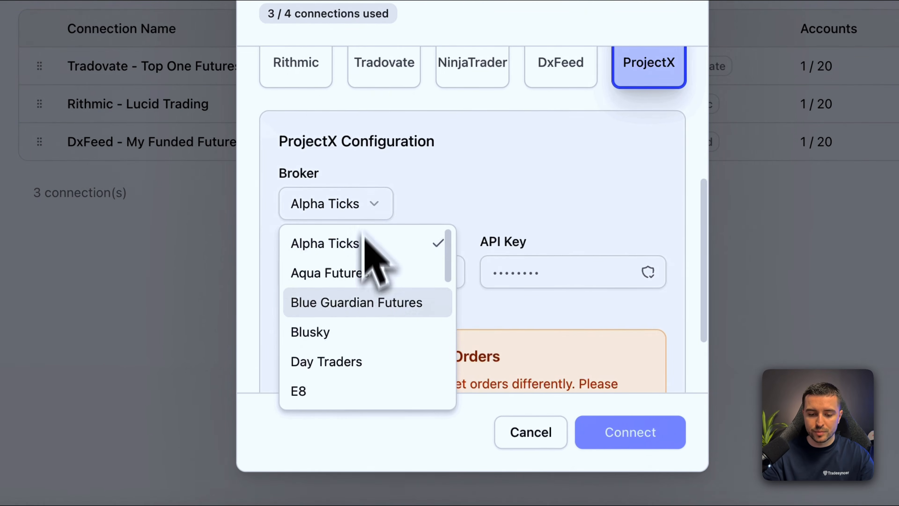
pyautogui.scroll(-10, 363, 309)
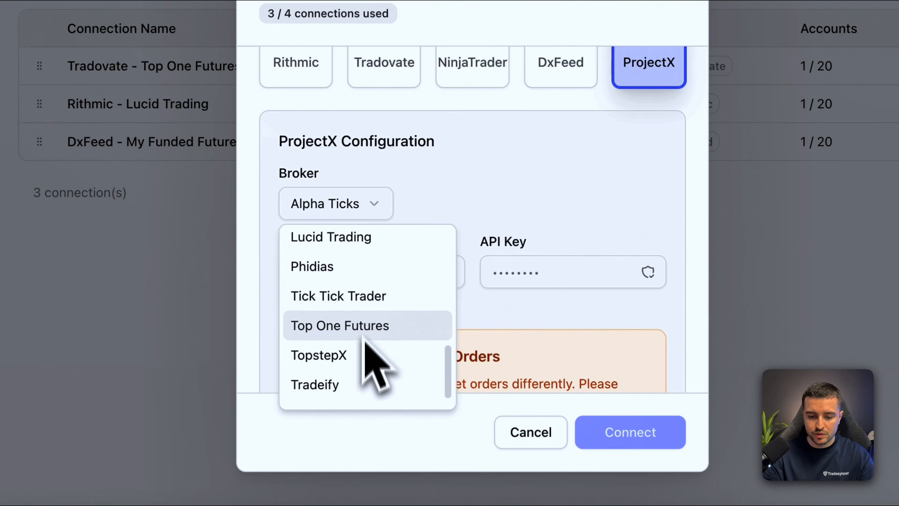
pyautogui.click(367, 368)
pyautogui.scroll(-1, 467, 193)
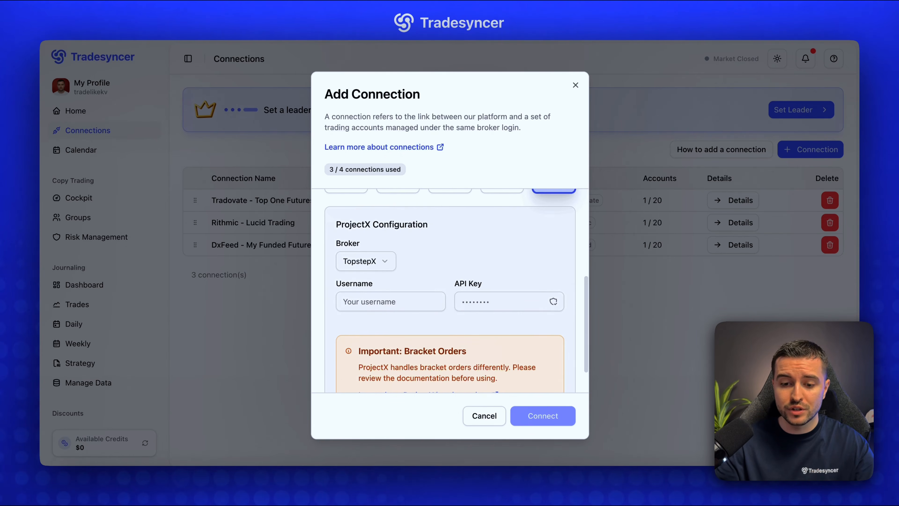
# Switch to the ProjectX Dashboard site, open its subscriptions and select the ProjectX API Access plan.
pyautogui.click(387, 4)
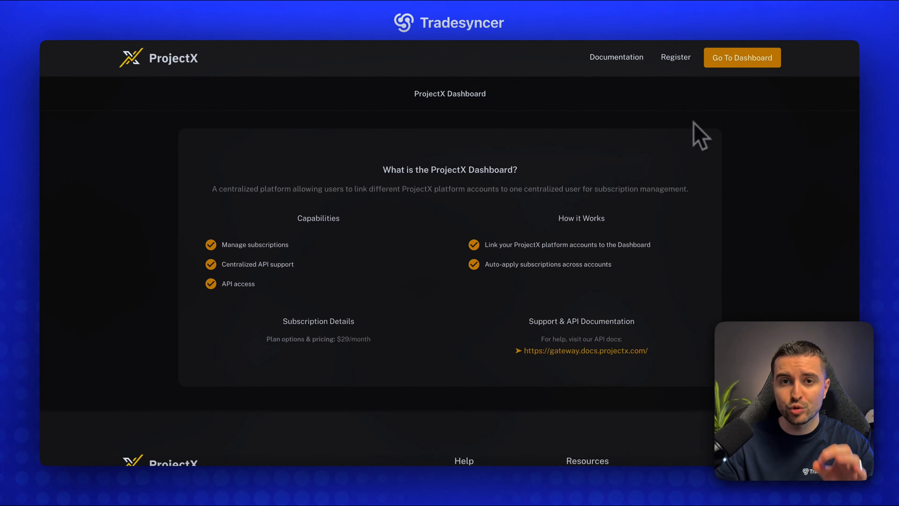
pyautogui.click(742, 59)
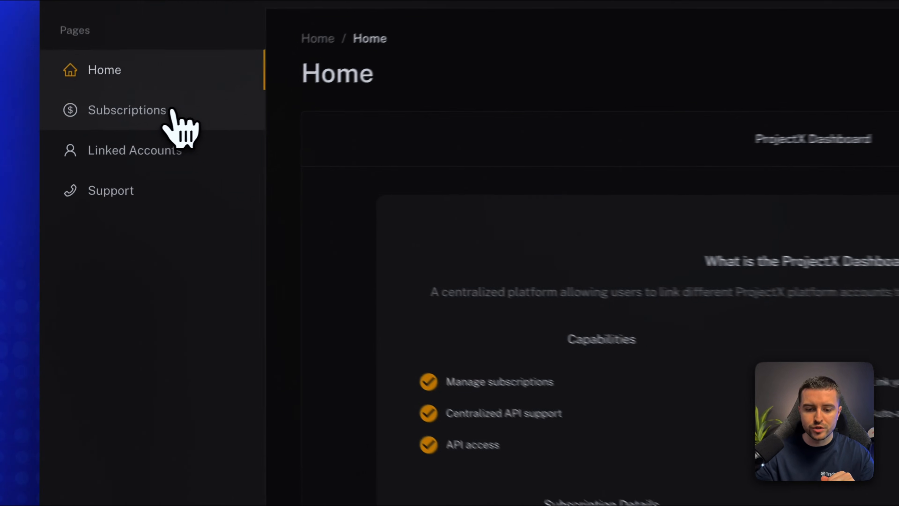
pyautogui.click(173, 110)
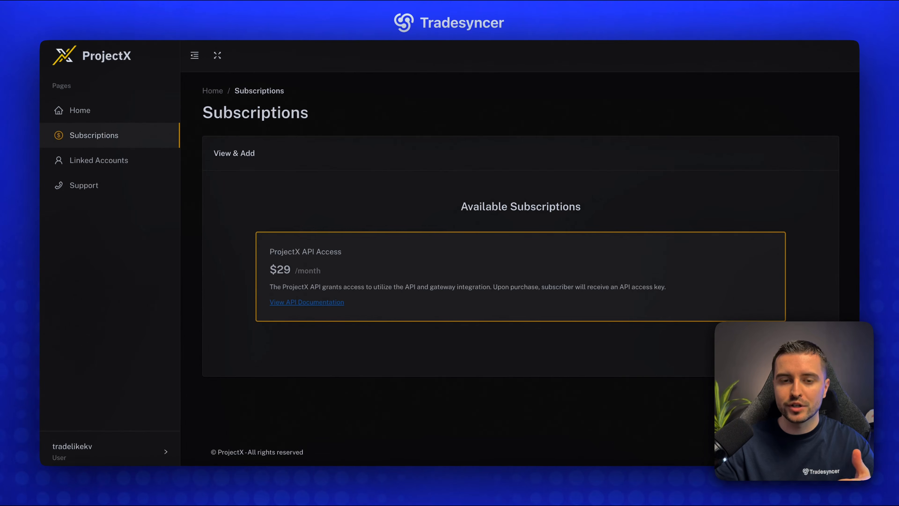
pyautogui.click(371, 272)
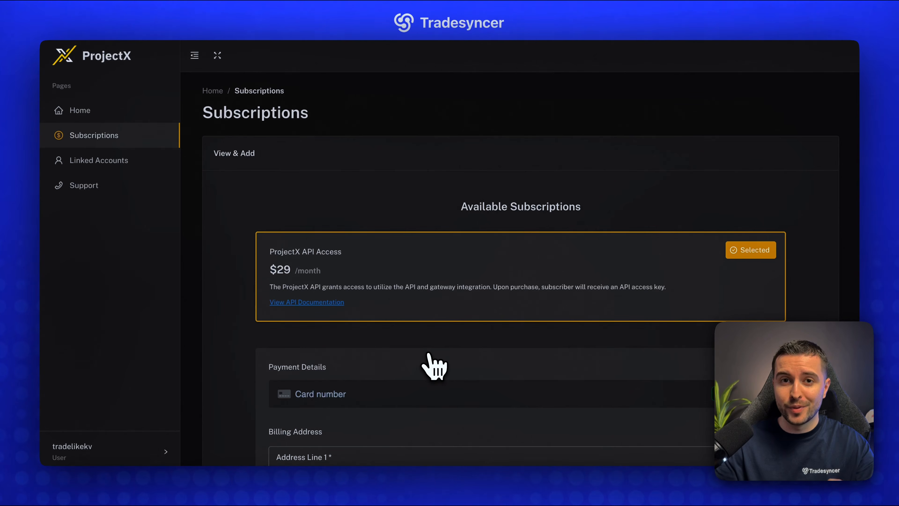
# Apply the coupon code "topstep" to the ProjectX API Access subscription.
pyautogui.scroll(-8, 430, 367)
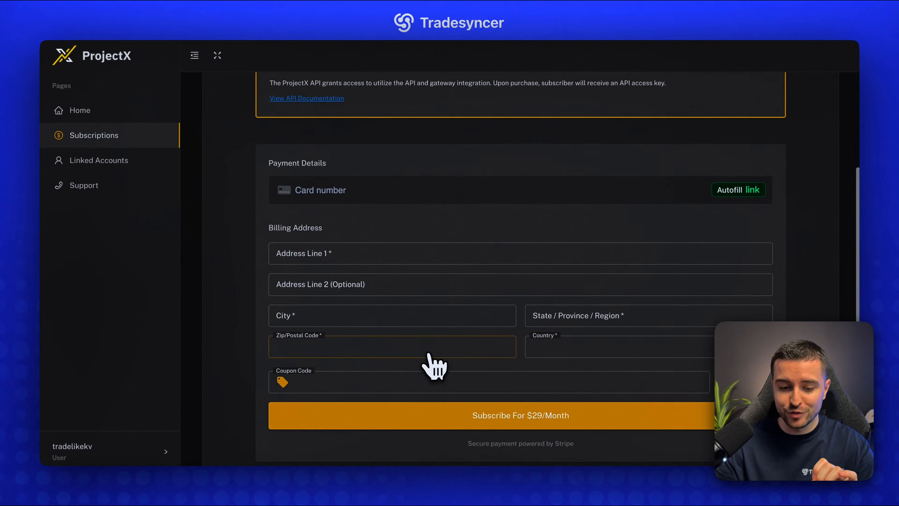
pyautogui.click(427, 325)
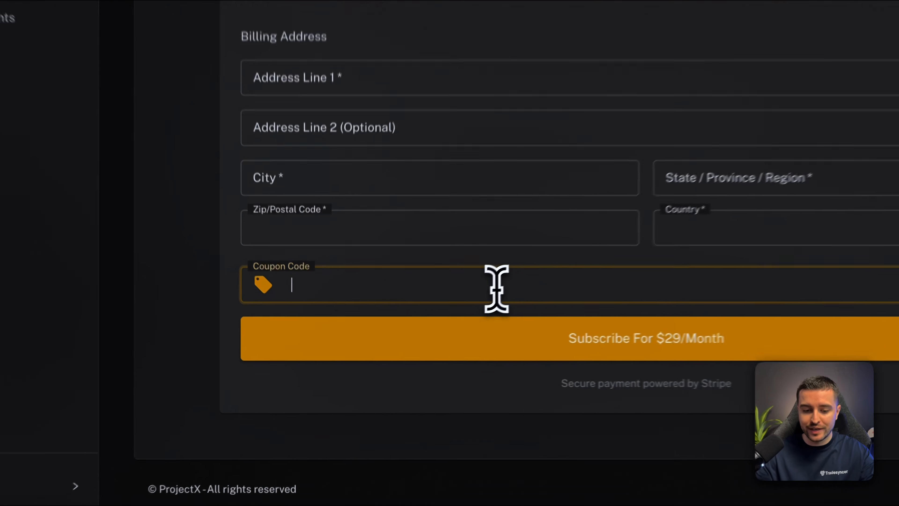
pyautogui.write('topstep')
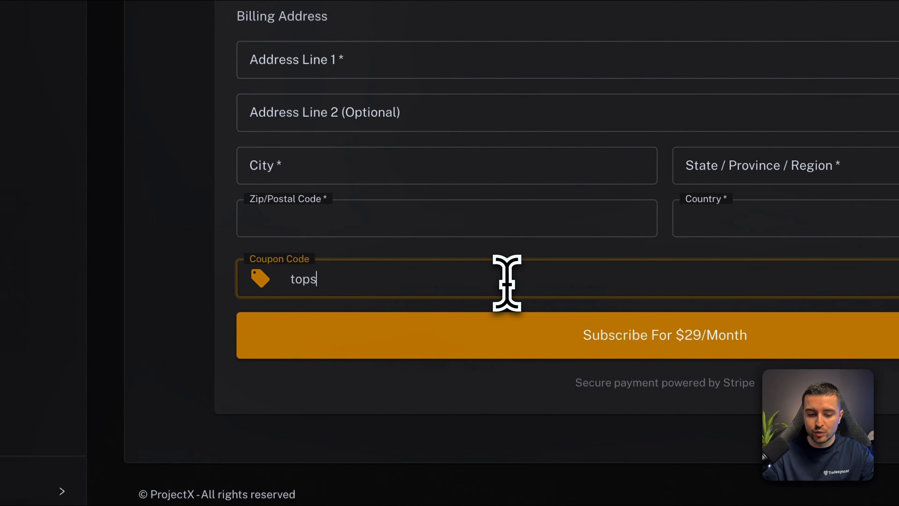
pyautogui.click(896, 269)
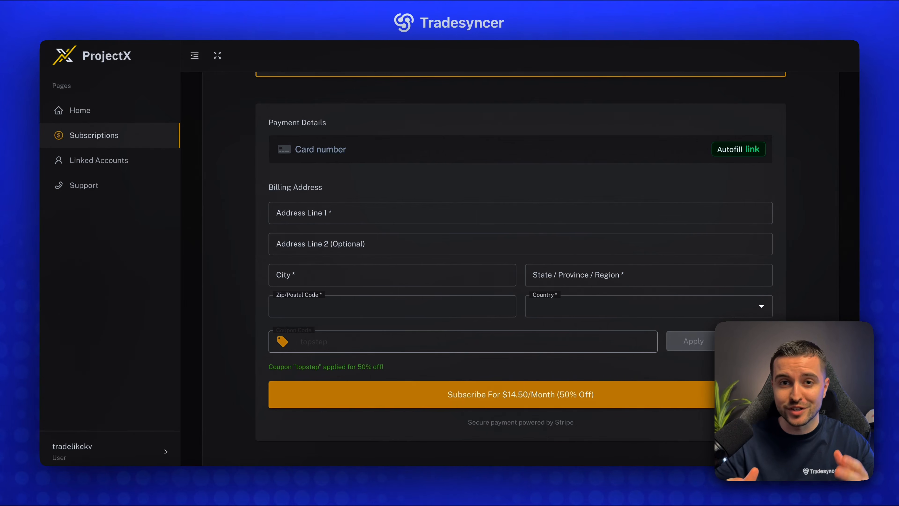
# View the linked accounts in ProjectX, switch to the TopstepX API settings and link the TopstepX account to the ProjectX Dashboard.
pyautogui.scroll(1, 520, 262)
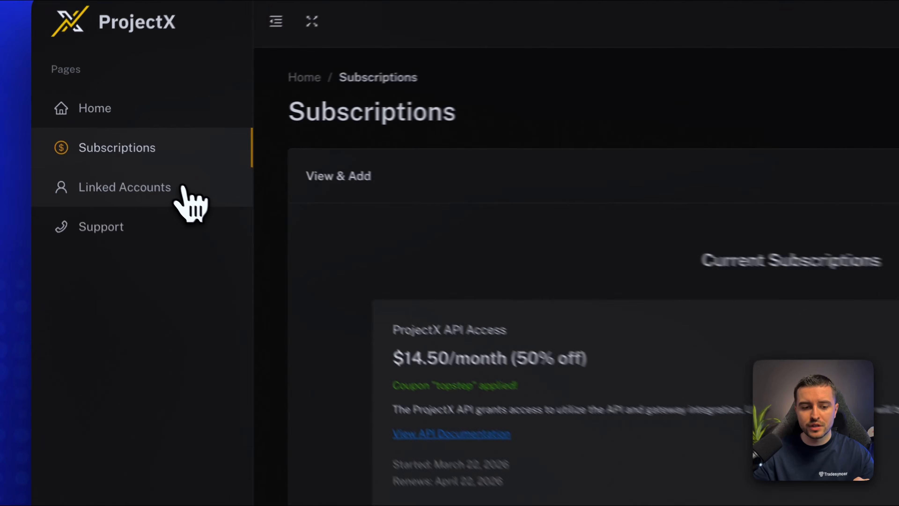
pyautogui.click(182, 187)
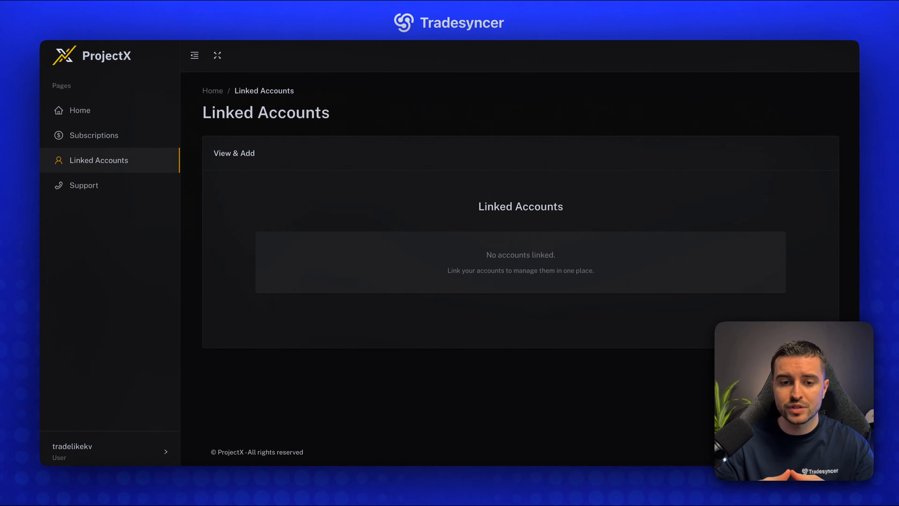
pyautogui.click(288, 3)
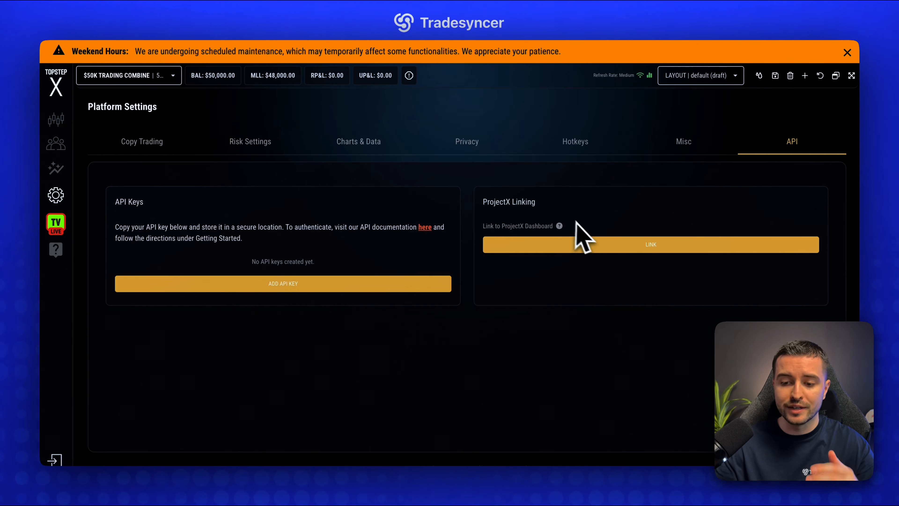
pyautogui.click(648, 244)
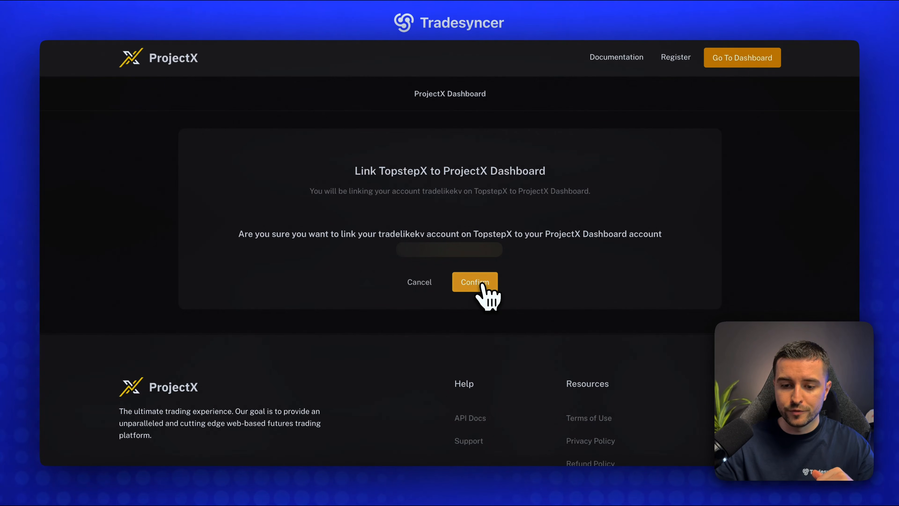
pyautogui.click(481, 283)
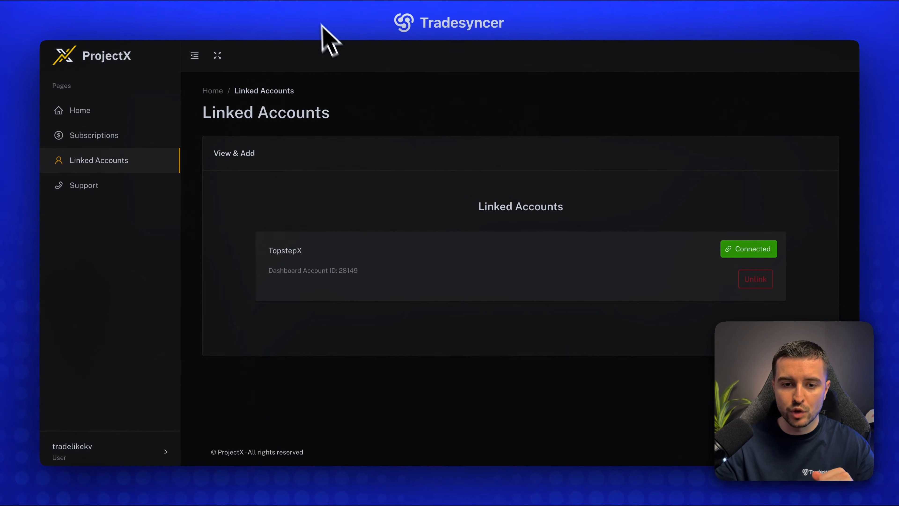
# Create an API key in the TopstepX platform settings, reveal it and copy it.
pyautogui.click(311, 11)
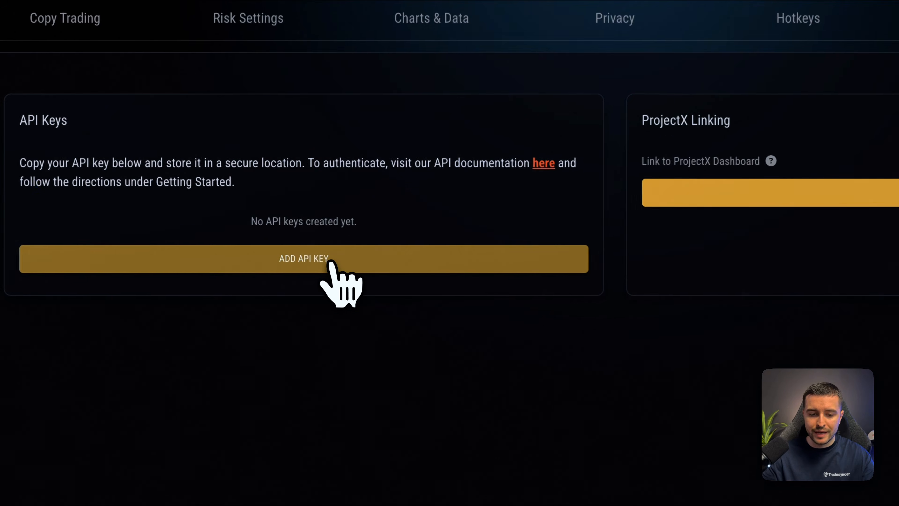
pyautogui.click(300, 284)
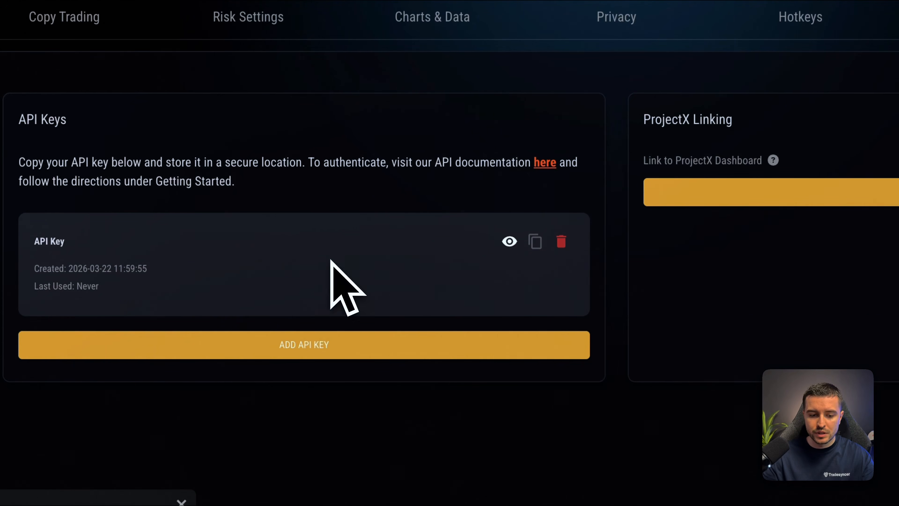
pyautogui.click(509, 242)
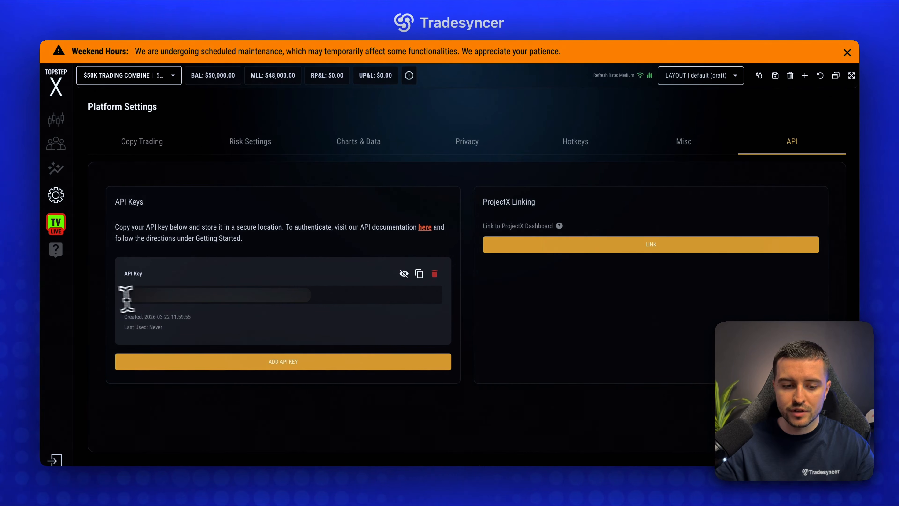
pyautogui.click(420, 274)
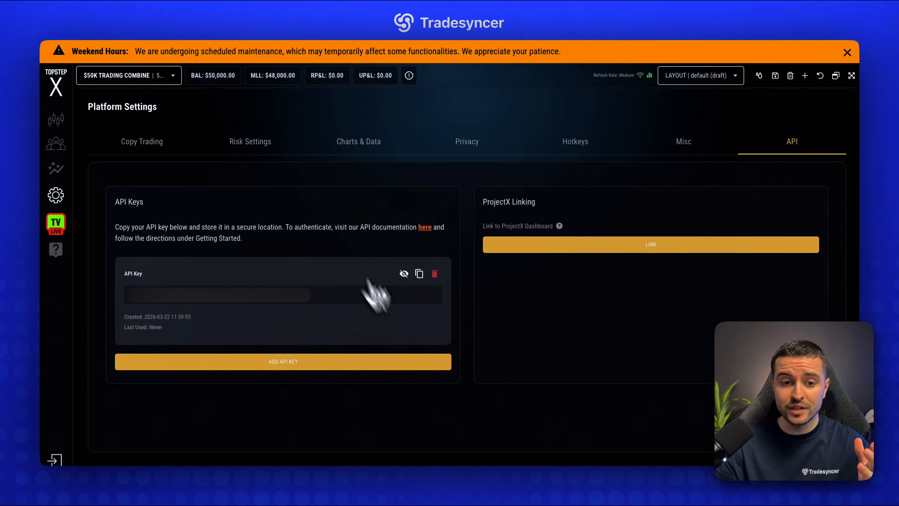
# Switch back to Tradesyncer, paste the API key, fill in the username and connect the ProjectX - Topstep connection.
pyautogui.click(182, 10)
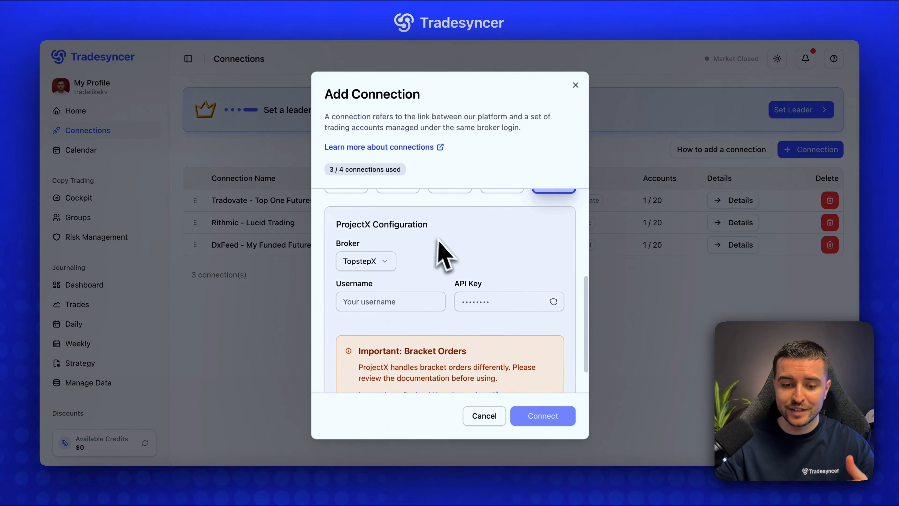
pyautogui.click(495, 301)
pyautogui.hotkey('ctrl', 'v')
pyautogui.click(407, 301)
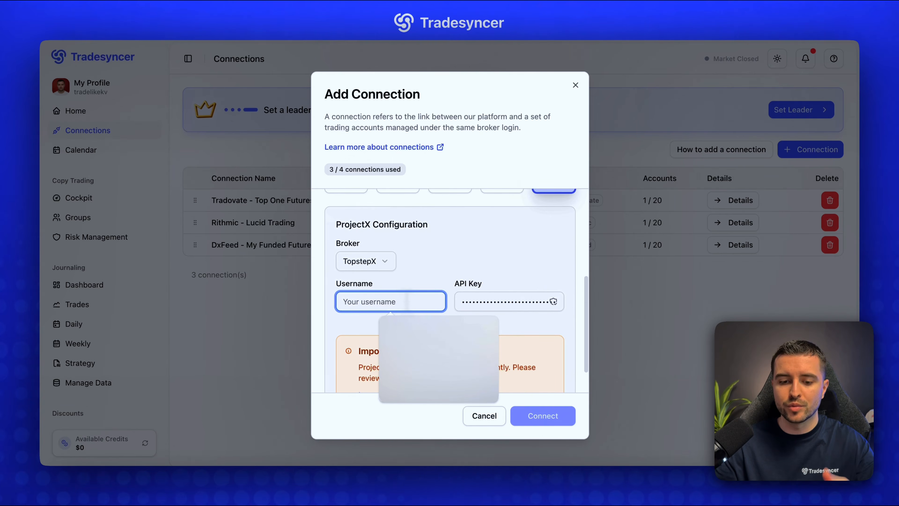
pyautogui.click(456, 347)
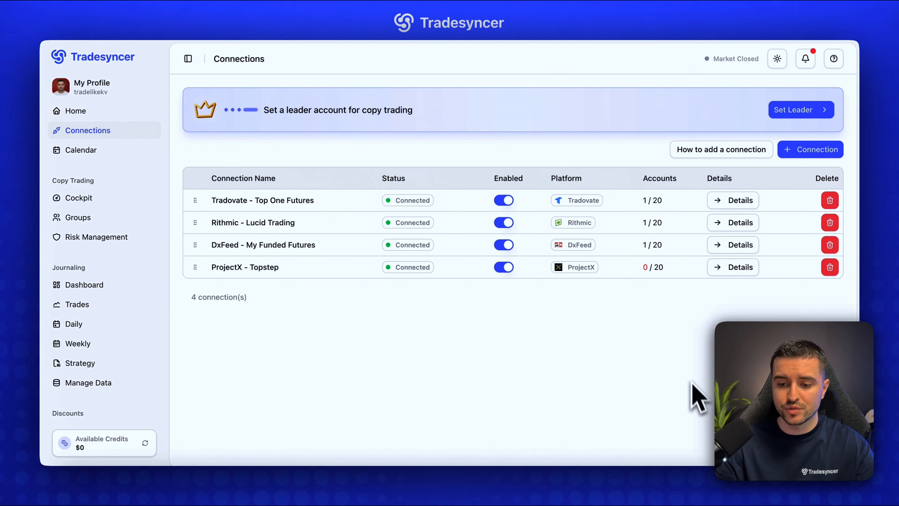
# Enable the first account under the ProjectX - Topstep connection and return to the connections list to check its active accounts.
pyautogui.moveTo(642, 270); pyautogui.dragTo(654, 268)
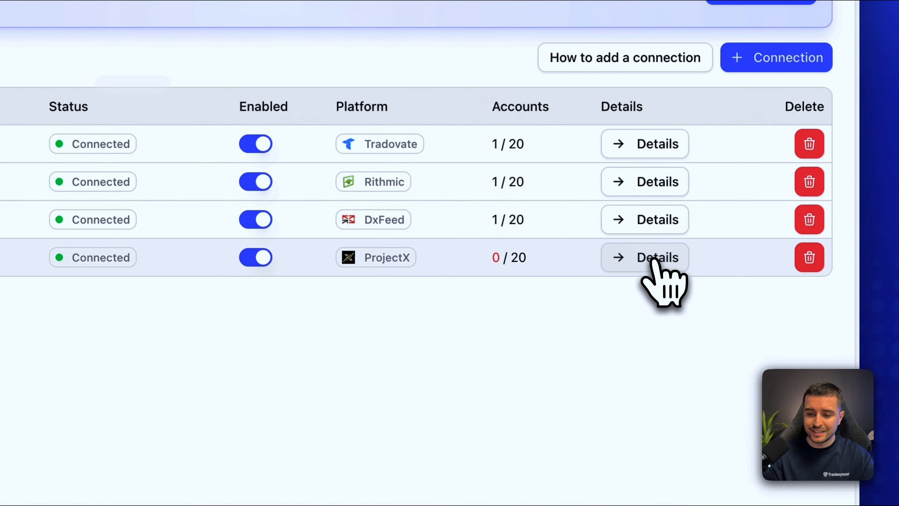
pyautogui.click(733, 267)
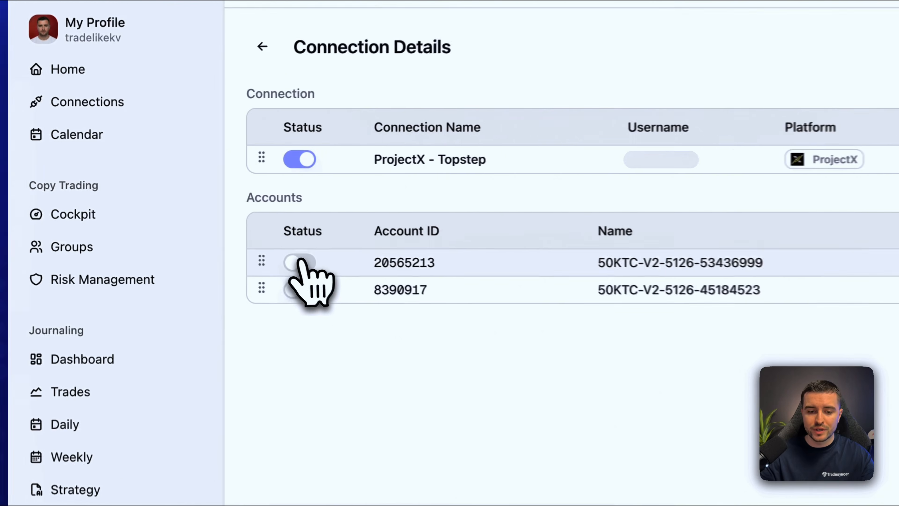
pyautogui.click(215, 227)
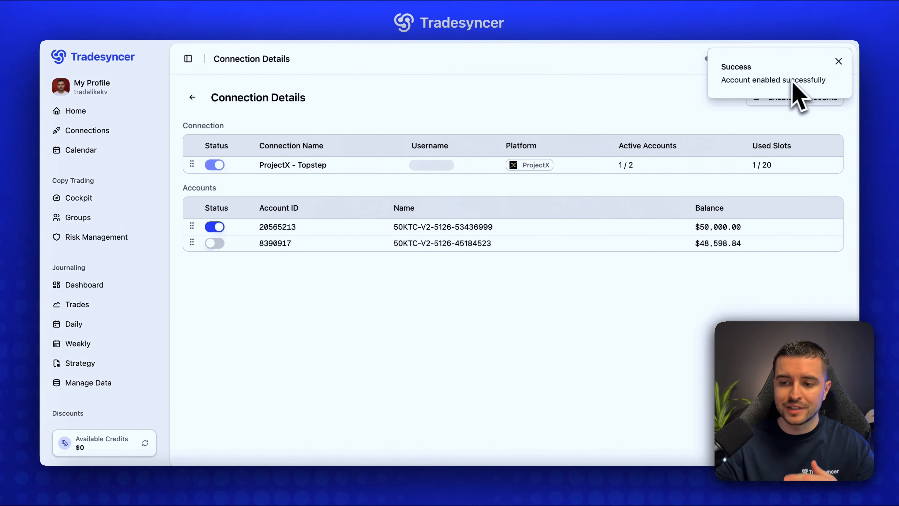
pyautogui.click(193, 98)
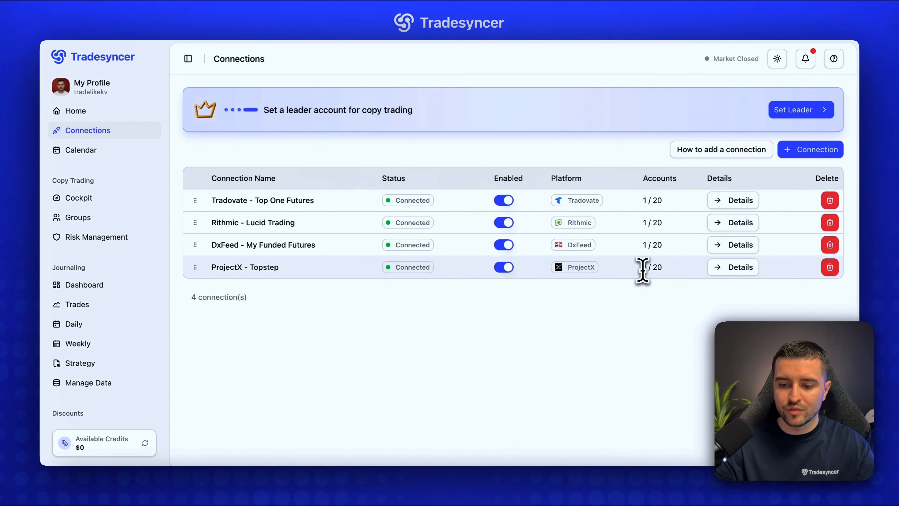
pyautogui.click(666, 272)
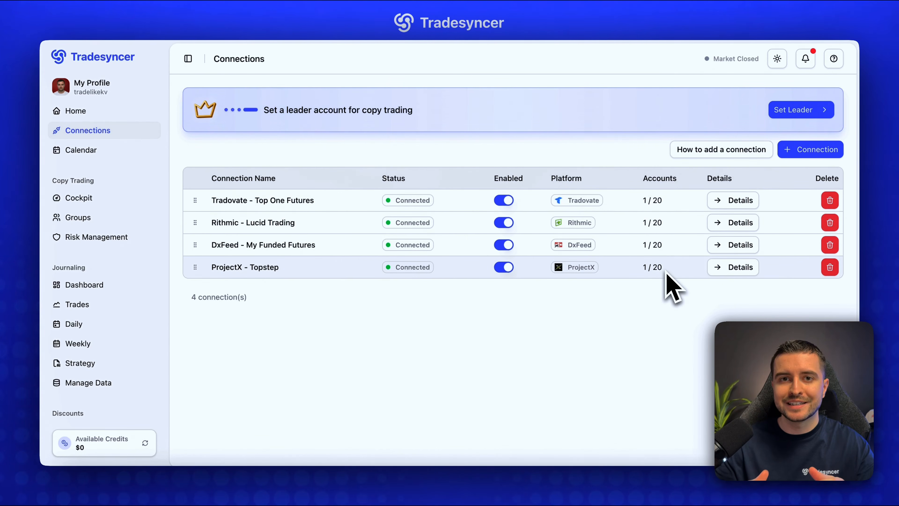